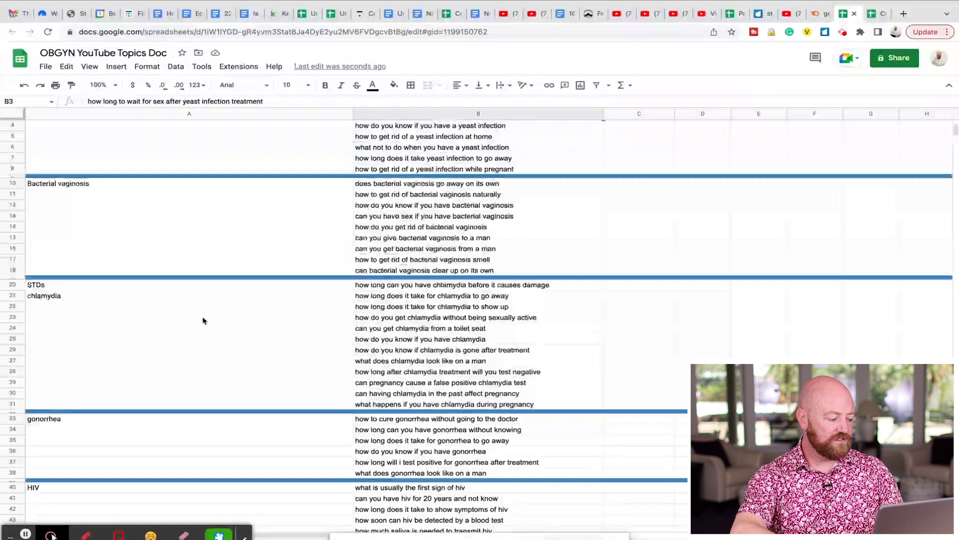
# - Move the "gestational diabetes" topic from cell A163 in the unresearched list up to the empty cell A158
pyautogui.click(139, 296)
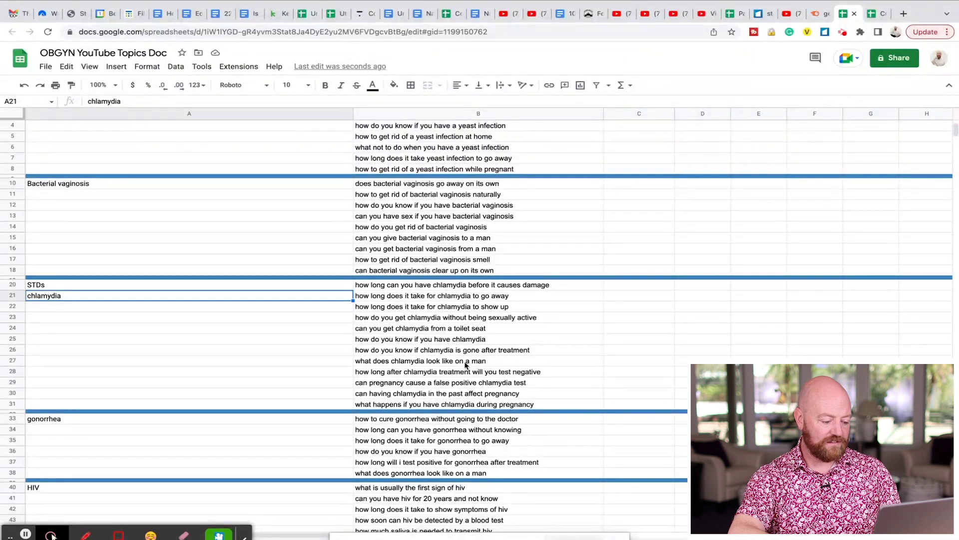
pyautogui.scroll(-2, 465, 376)
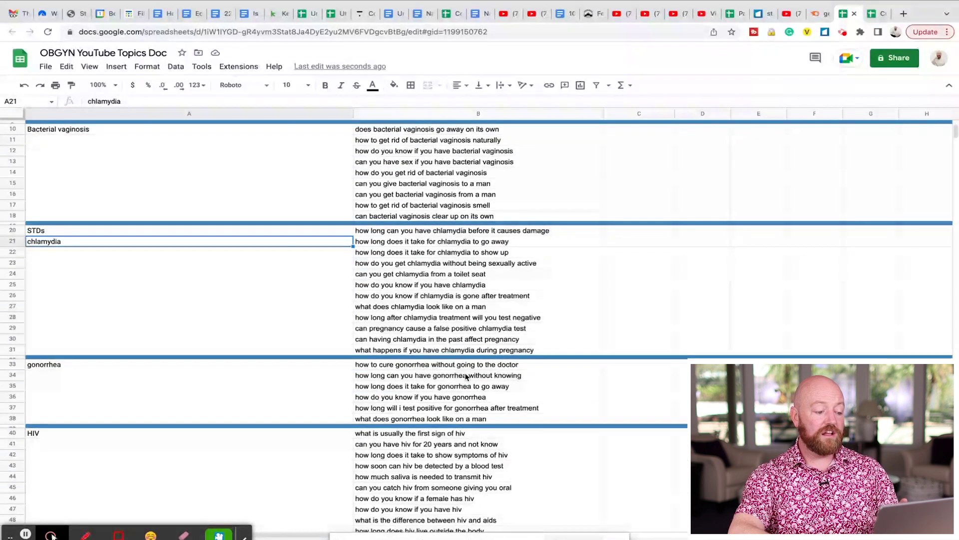
pyautogui.scroll(-10, 466, 375)
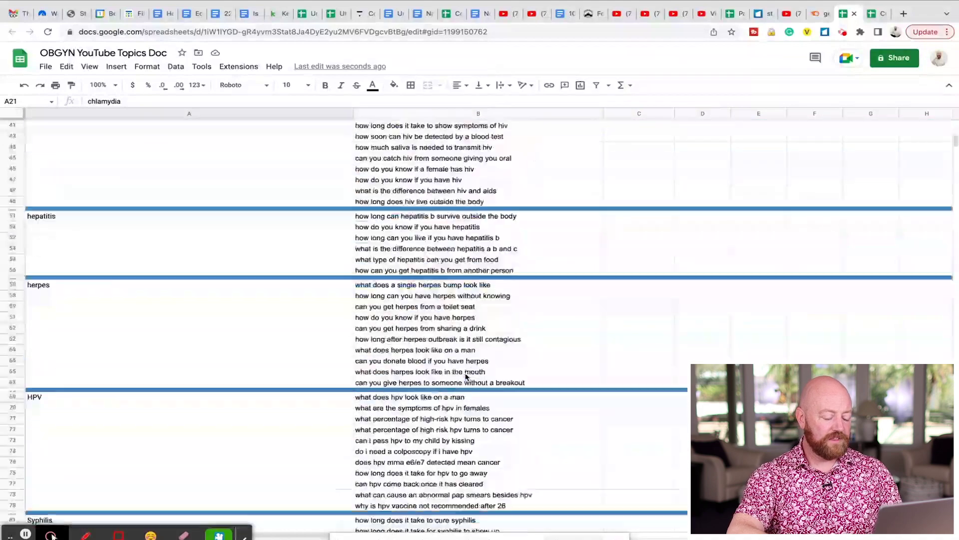
pyautogui.scroll(-15, 465, 375)
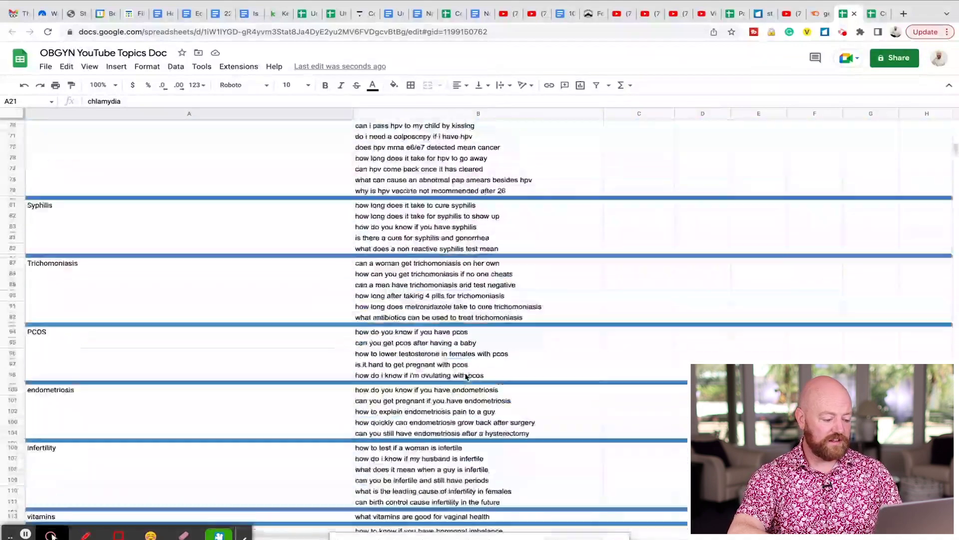
pyautogui.scroll(3, 465, 377)
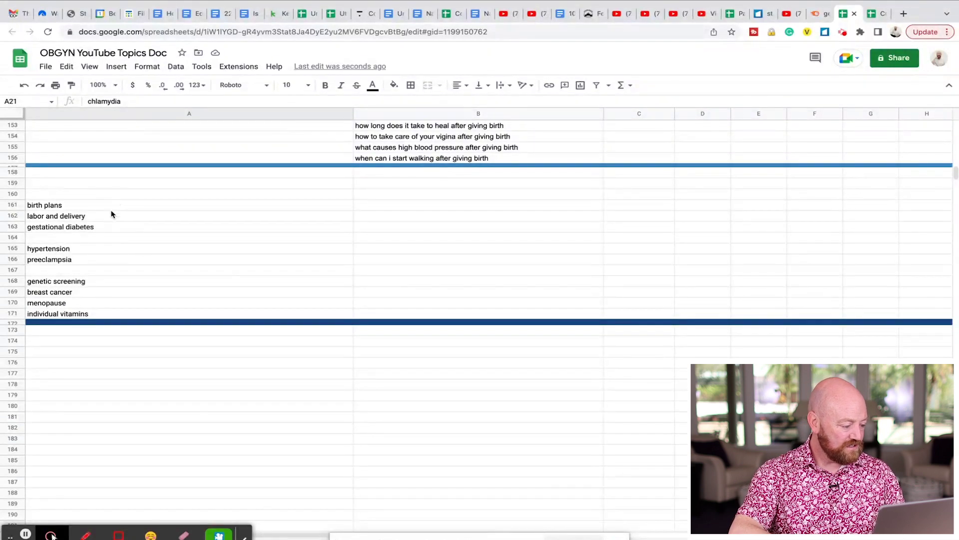
pyautogui.click(104, 229)
pyautogui.hotkey('ctrl', 'c')
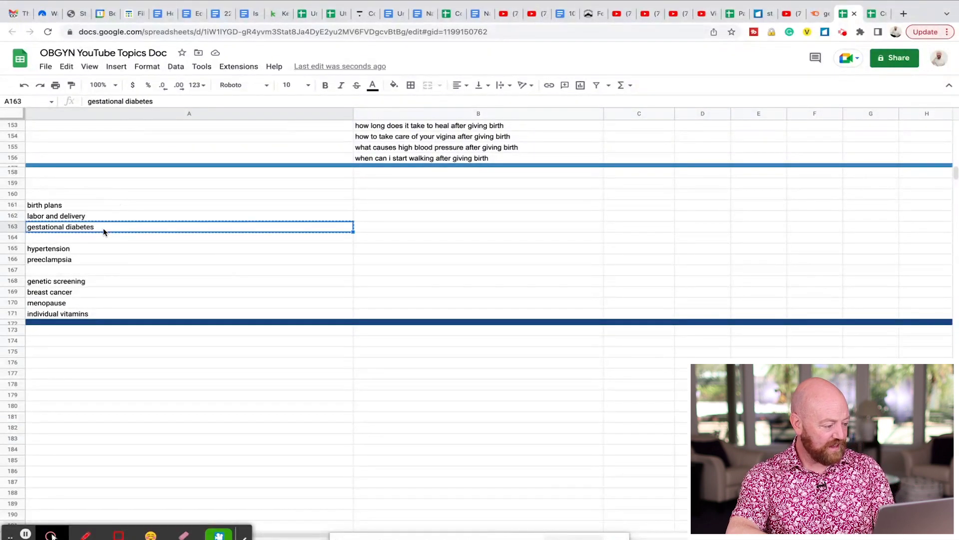
pyautogui.doubleClick(83, 174)
pyautogui.hotkey('ctrl', 'v')
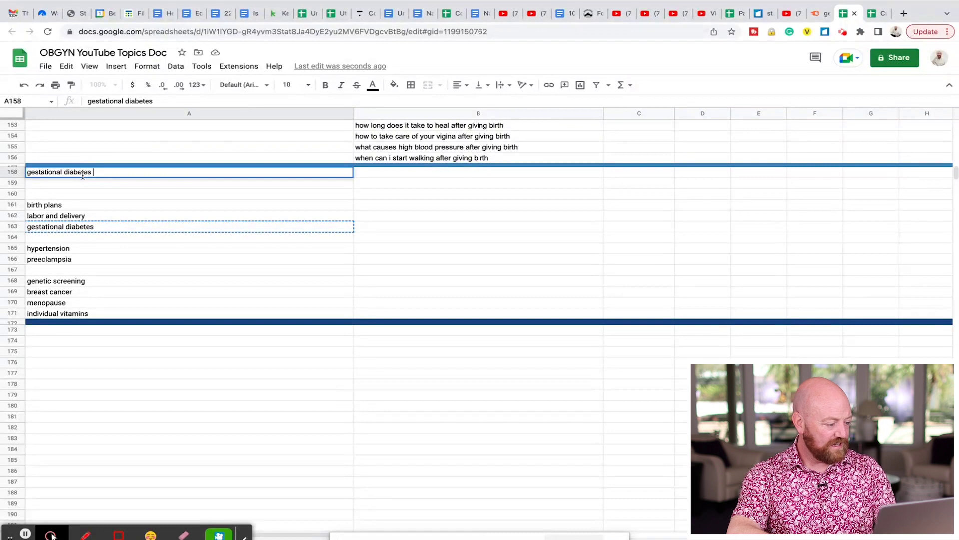
pyautogui.click(85, 228)
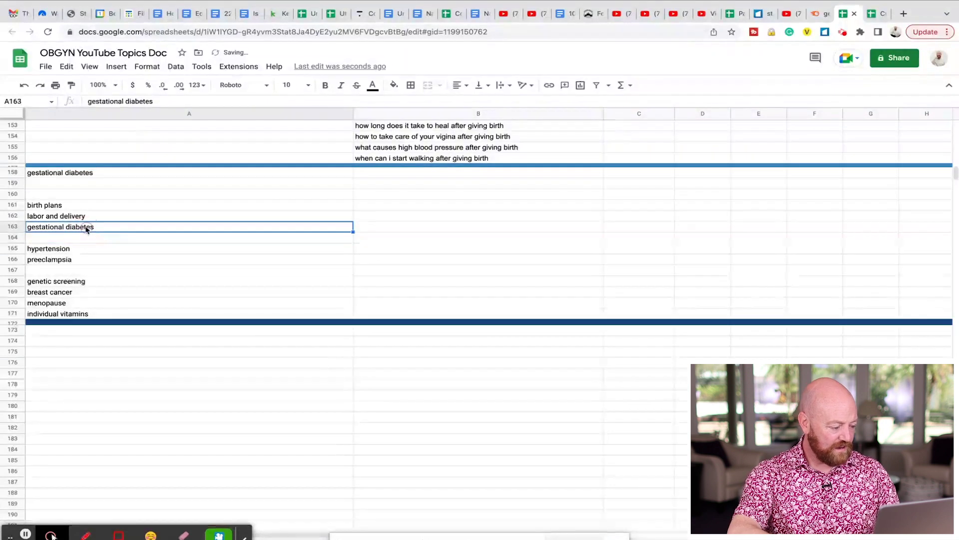
pyautogui.press('Delete')
# - Insert 20 blank rows above row 159, directly beneath the gestational diabetes topic
pyautogui.moveTo(17, 184); pyautogui.dragTo(21, 376)
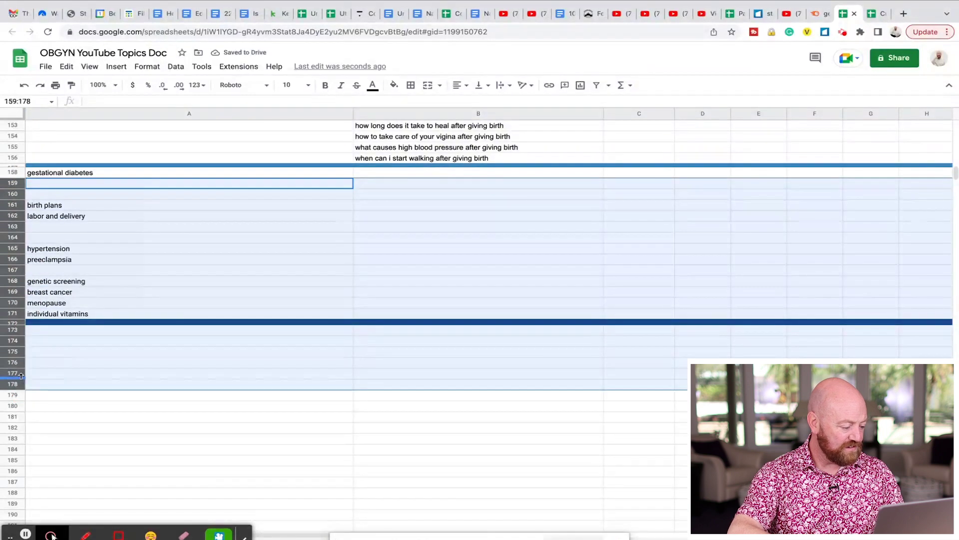
pyautogui.rightClick(18, 374)
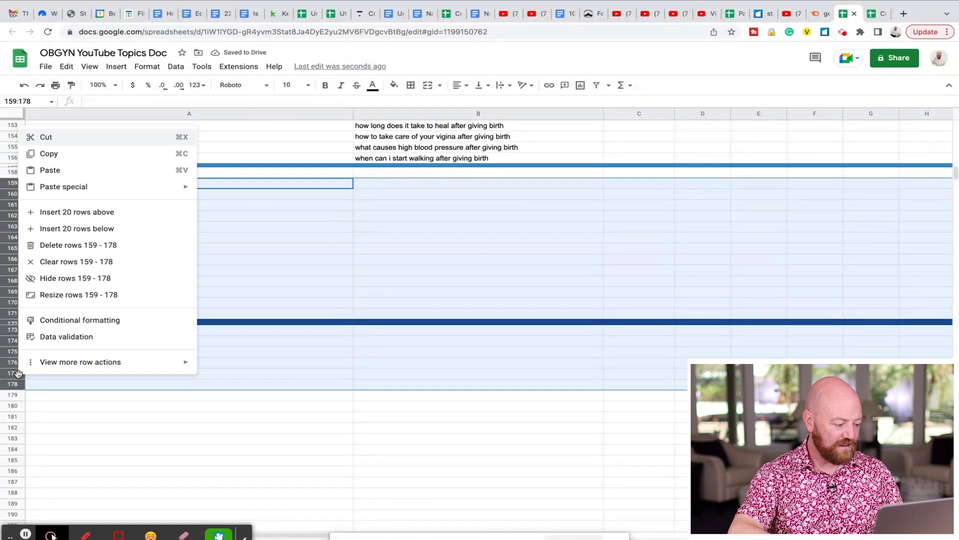
pyautogui.click(82, 212)
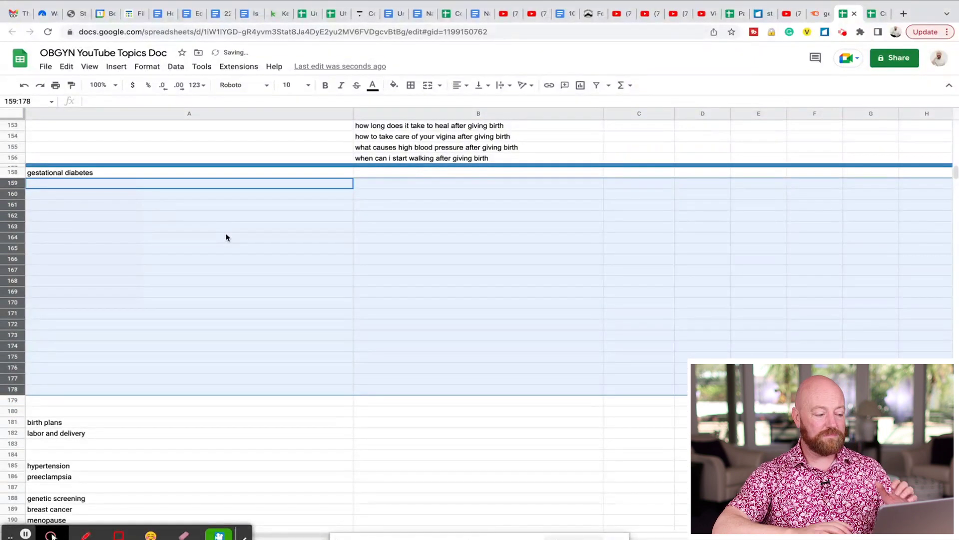
# - Copy the topic from cell A158, switch to Semrush, and search the Keyword Magic Tool for "gestational diabetes" in the US database
pyautogui.click(320, 175)
pyautogui.hotkey('ctrl', 'c')
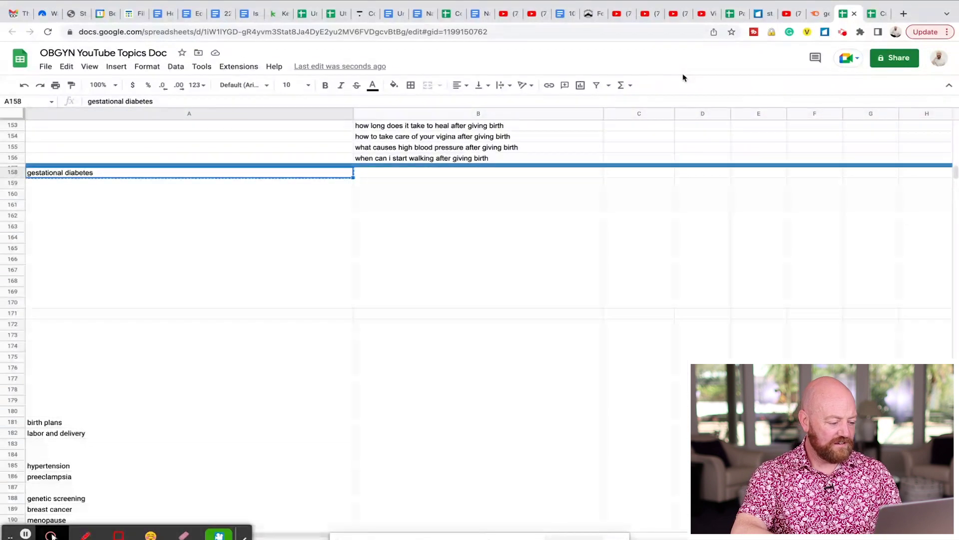
pyautogui.hotkey('ctrl', 'shift', 'Tab')
pyautogui.click(447, 159)
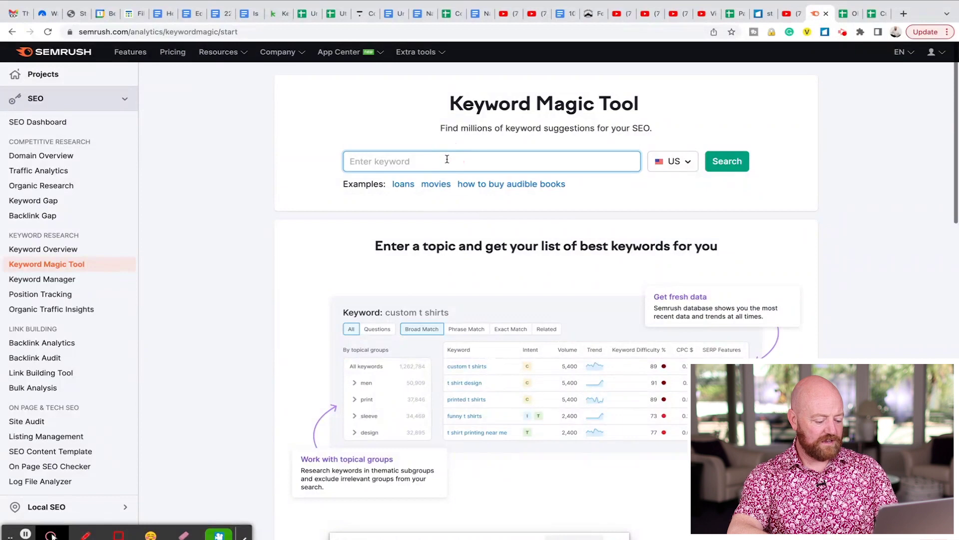
pyautogui.hotkey('ctrl', 'v')
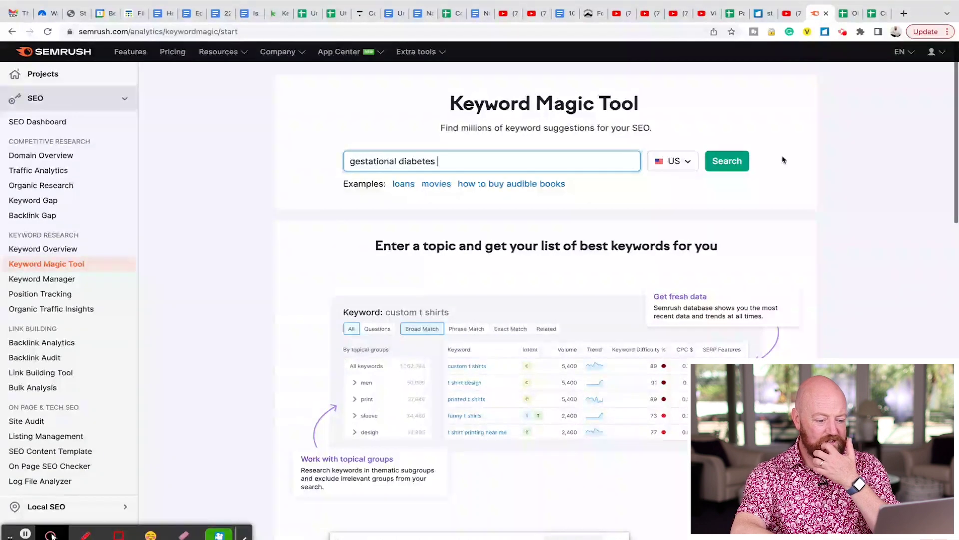
pyautogui.click(740, 170)
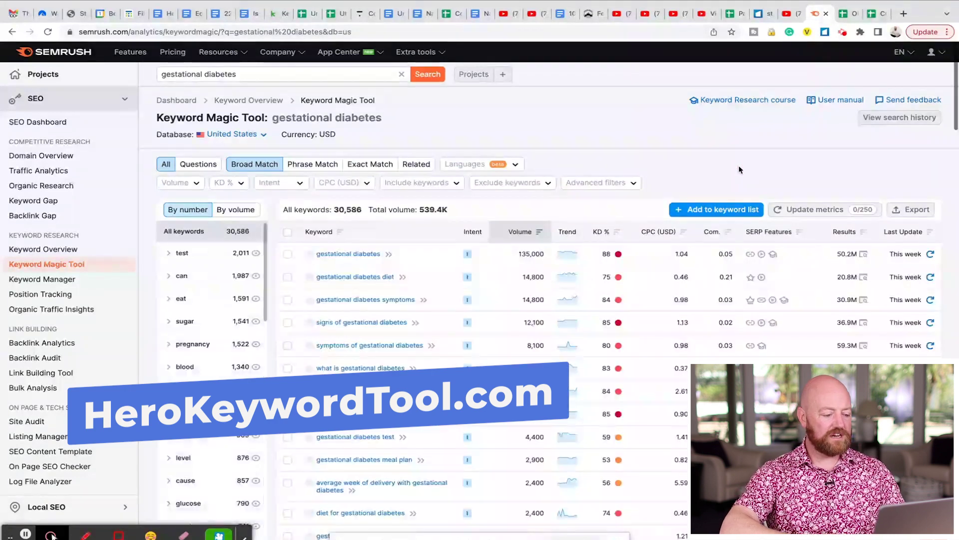
# - Limit the keyword results to questions with a word count of at least 8
pyautogui.click(198, 164)
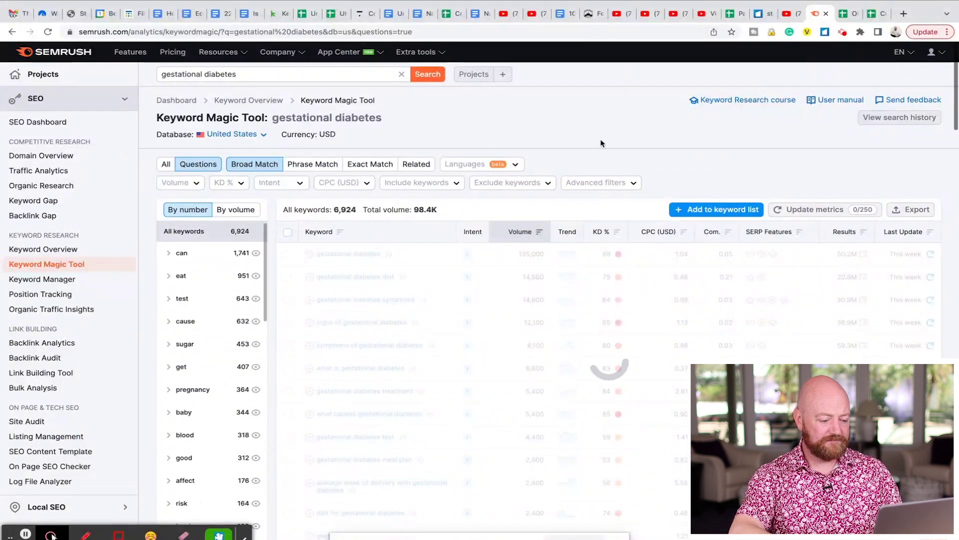
pyautogui.click(621, 185)
pyautogui.click(351, 220)
pyautogui.write('8')
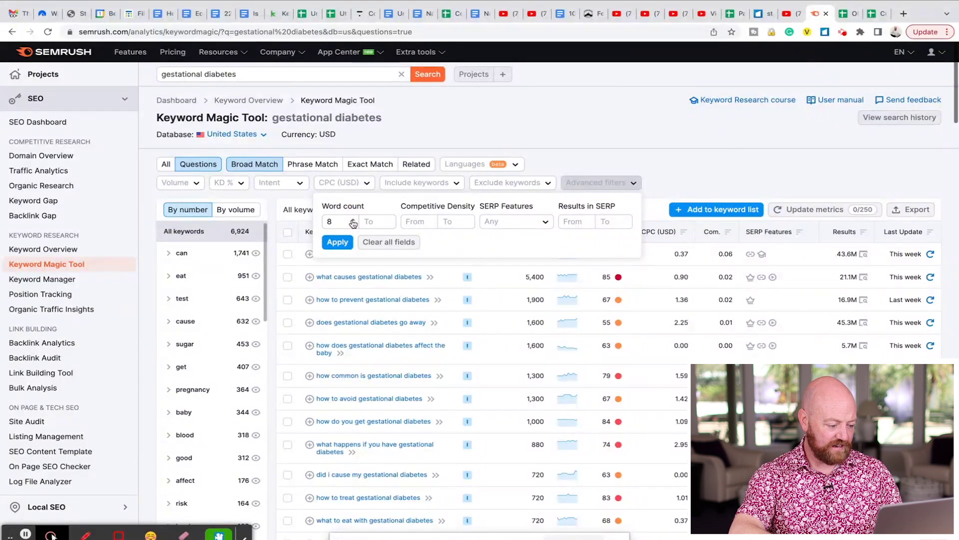
pyautogui.click(338, 242)
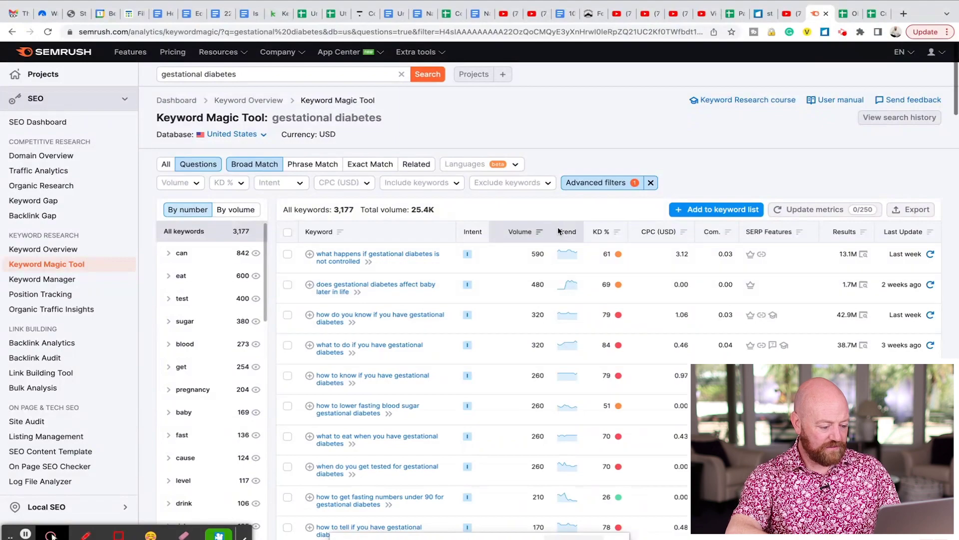
# - Select the six consecutive questions from "can you drink coffee before gestational diabetes test" through "what does it mean if you have gestational diabetes"
pyautogui.scroll(-7, 537, 402)
pyautogui.scroll(-9, 539, 404)
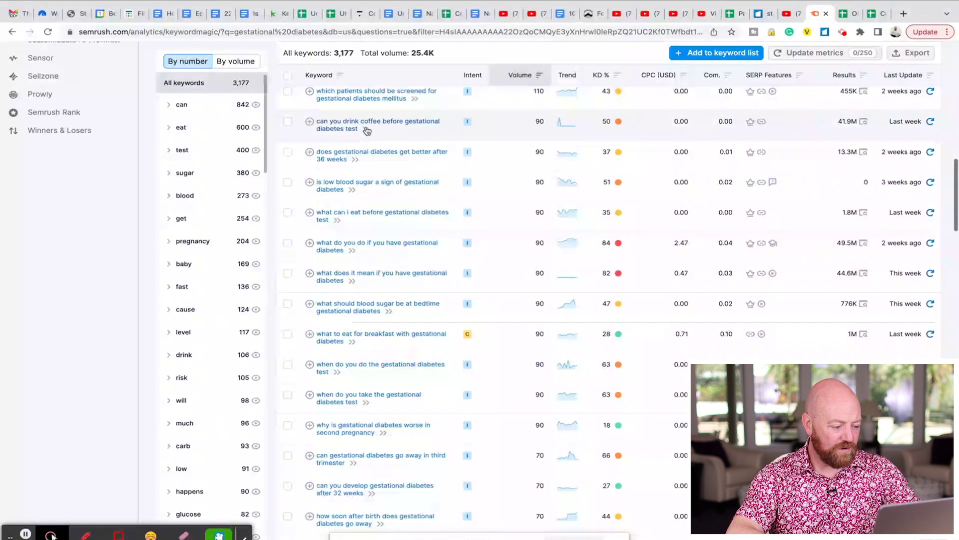
pyautogui.click(288, 122)
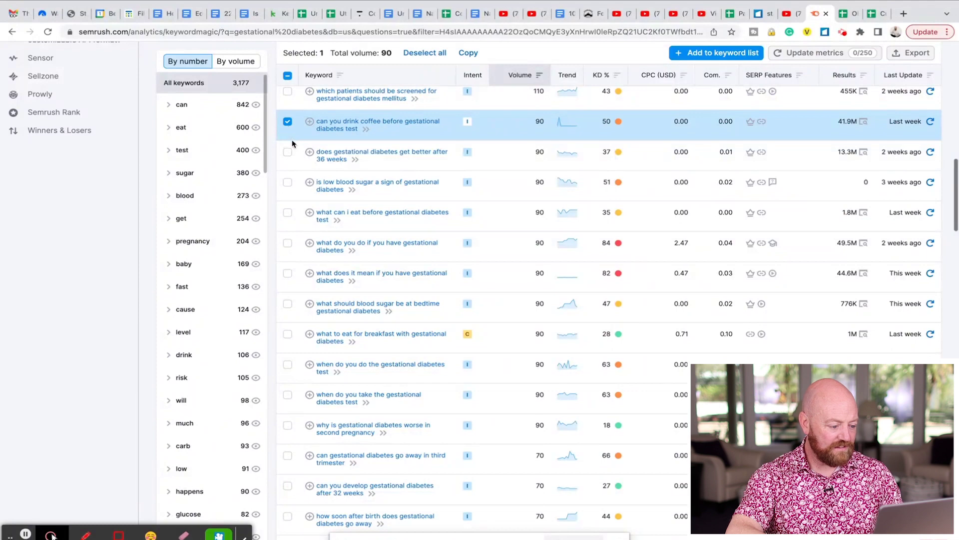
pyautogui.click(288, 152)
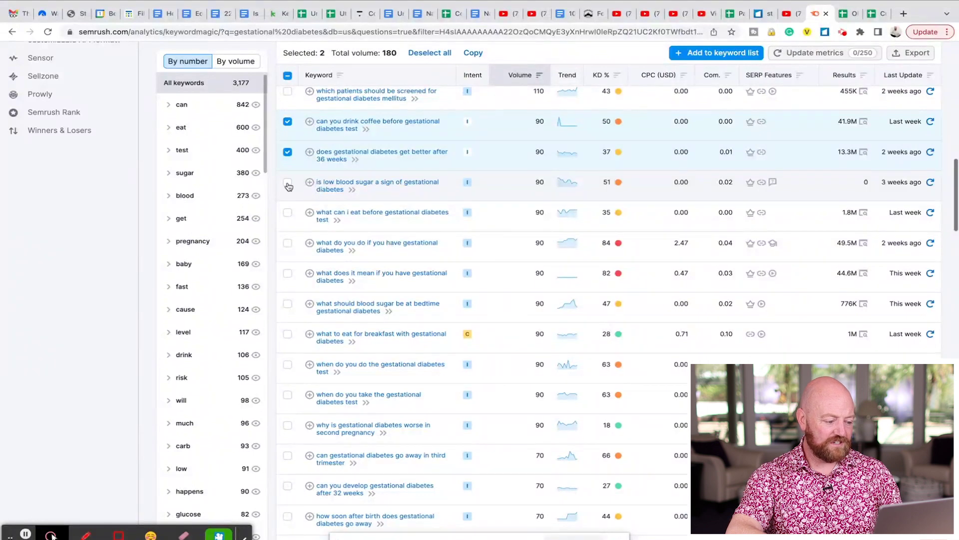
pyautogui.click(288, 183)
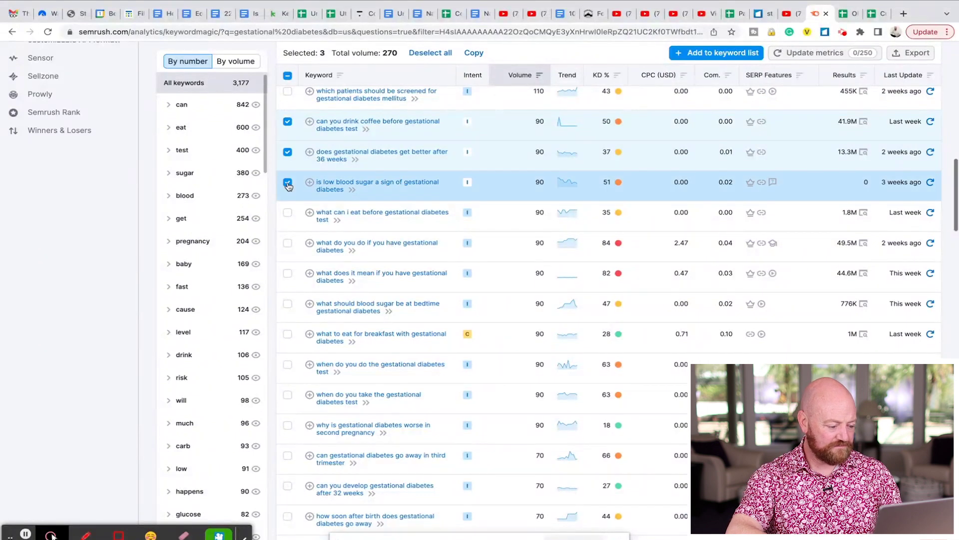
pyautogui.click(288, 214)
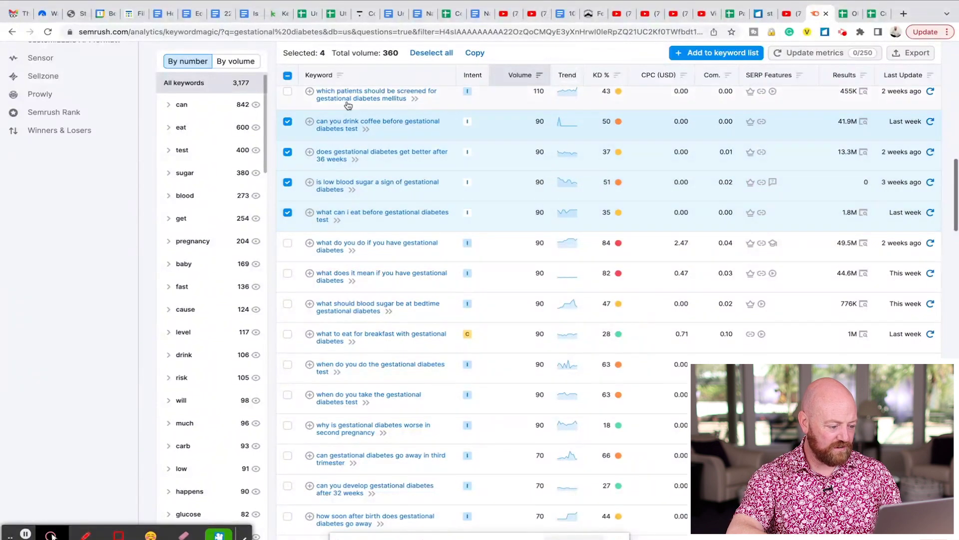
pyautogui.click(288, 244)
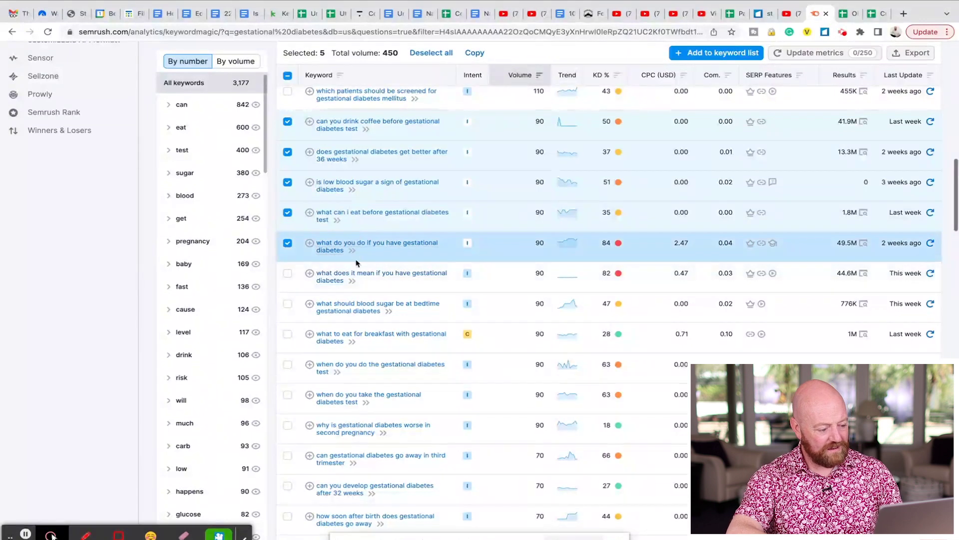
pyautogui.click(287, 274)
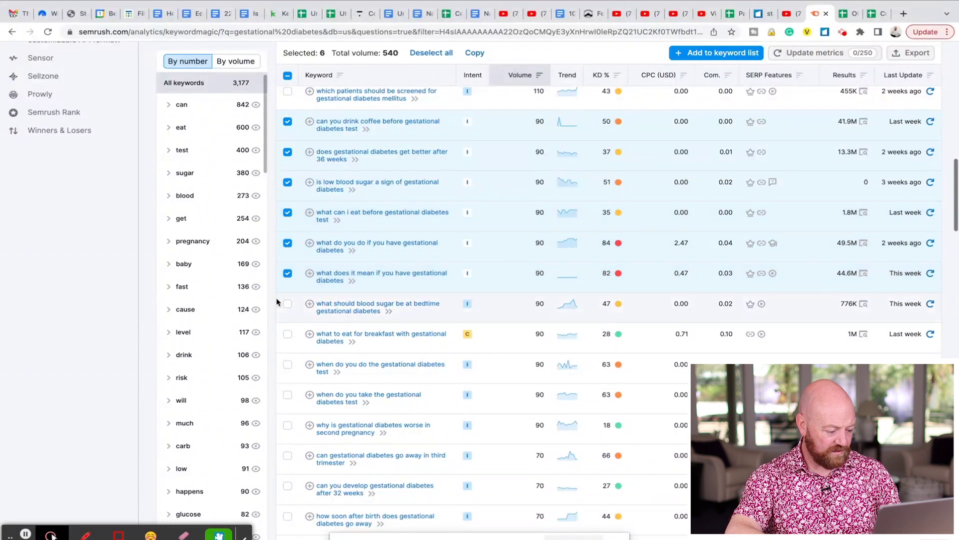
# - Select the questions on what to eat for breakfast, worsening in second pregnancy, going away in third trimester, and how soon after birth it goes away
pyautogui.click(288, 335)
pyautogui.scroll(-4, 288, 337)
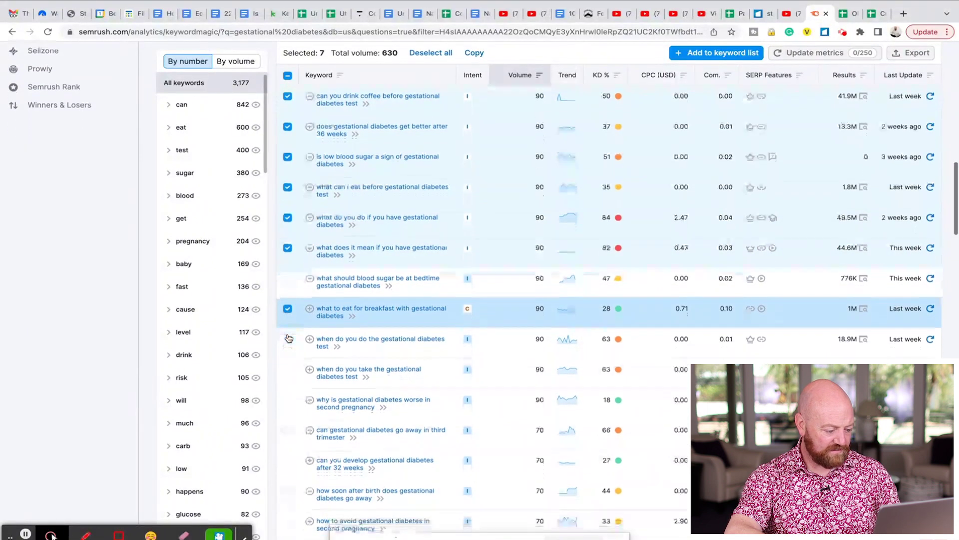
pyautogui.click(288, 246)
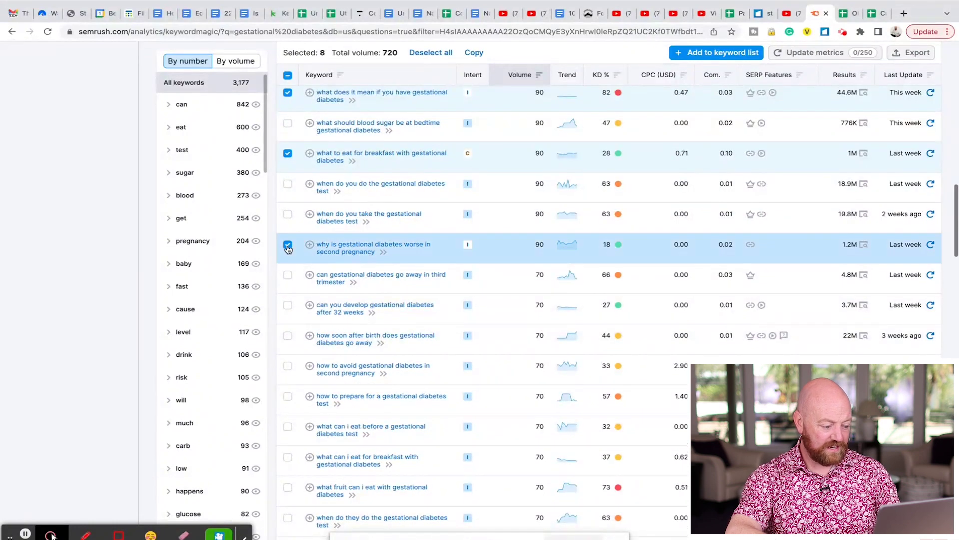
pyautogui.click(289, 278)
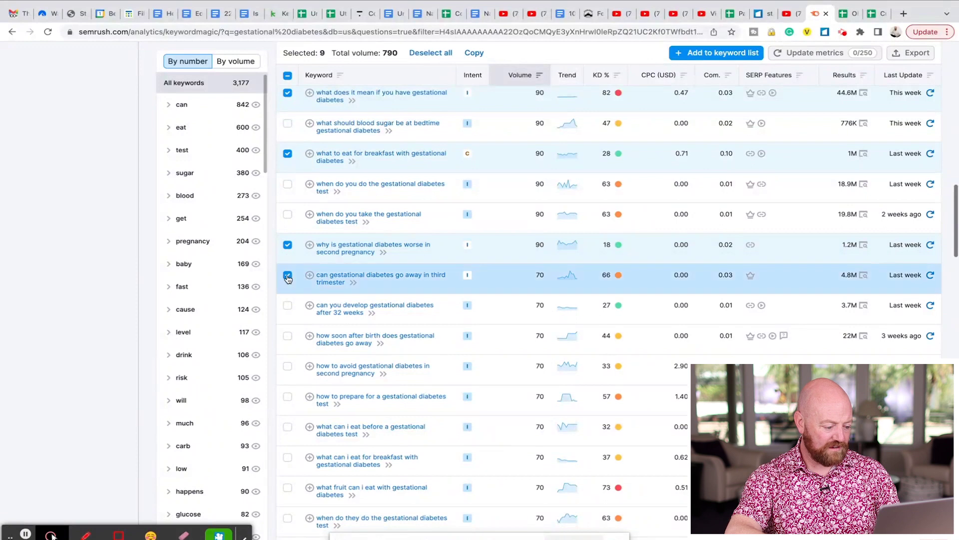
pyautogui.scroll(-2, 289, 279)
pyautogui.click(289, 242)
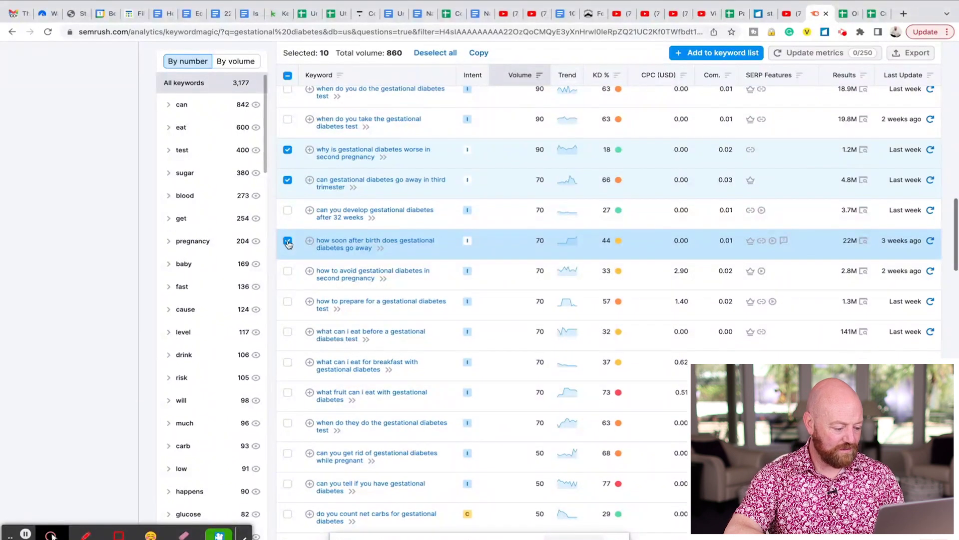
# - Select "how to prepare for a gestational diabetes test", "what fruit can i eat with gestational diabetes" and "can you get rid of gestational diabetes while pregnant"
pyautogui.scroll(-2, 288, 244)
pyautogui.click(288, 242)
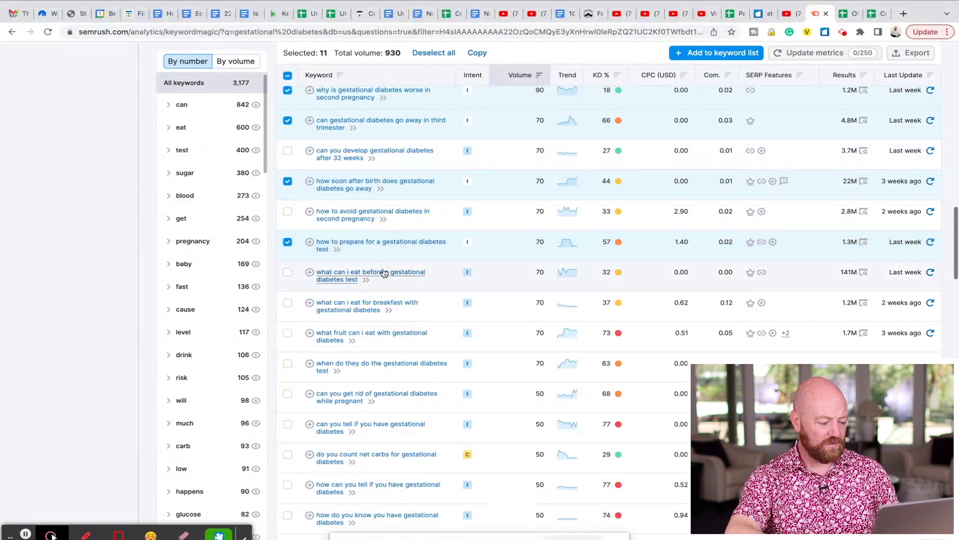
pyautogui.scroll(-1, 367, 295)
pyautogui.scroll(-2, 367, 294)
pyautogui.click(288, 238)
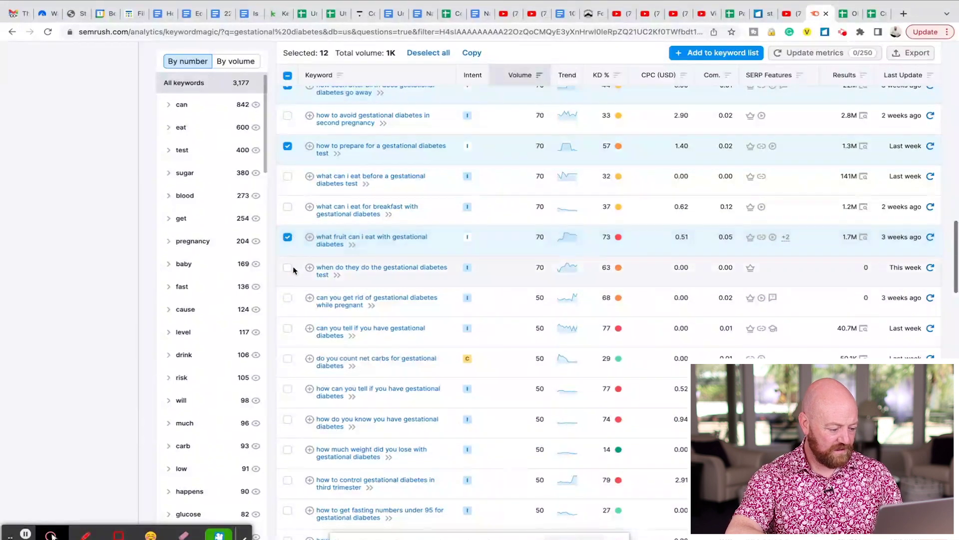
pyautogui.click(288, 300)
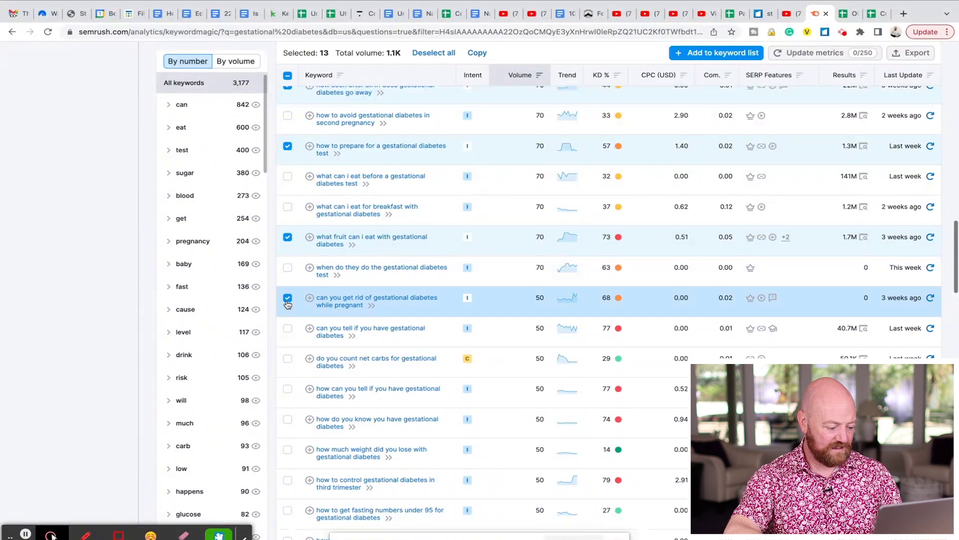
# - Select "how much weight did you lose with gestational diabetes" and "how to get fasting numbers under 95 for gestational diabetes"
pyautogui.scroll(-5, 288, 303)
pyautogui.click(288, 222)
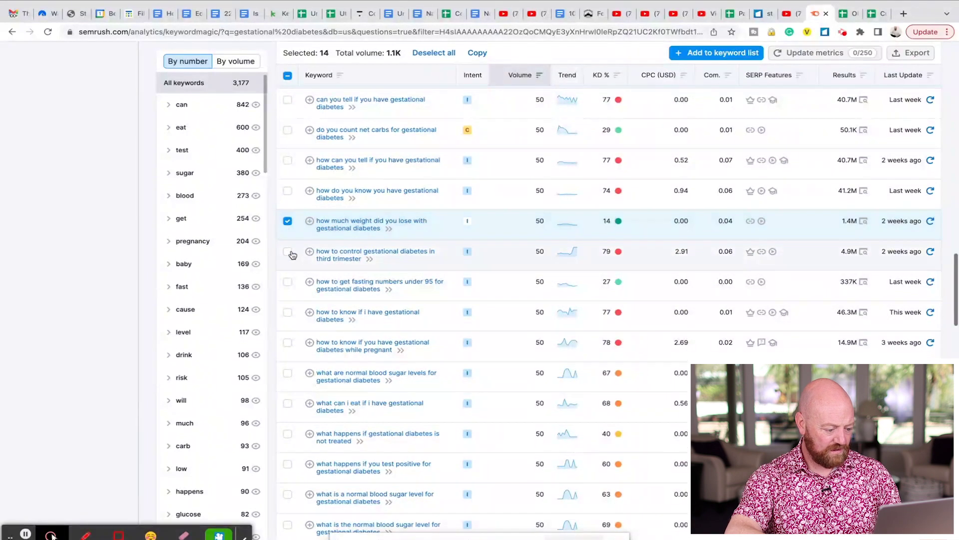
pyautogui.click(288, 283)
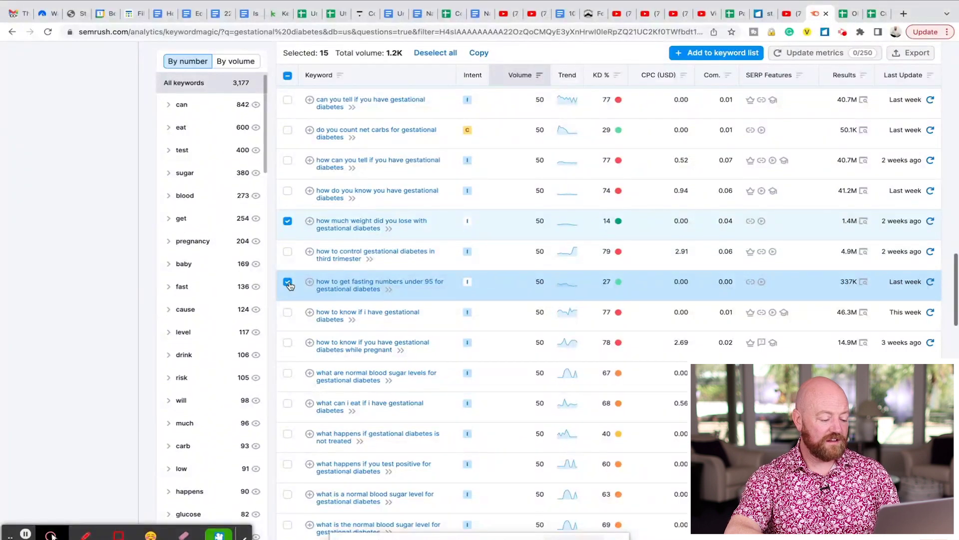
pyautogui.scroll(-1, 289, 285)
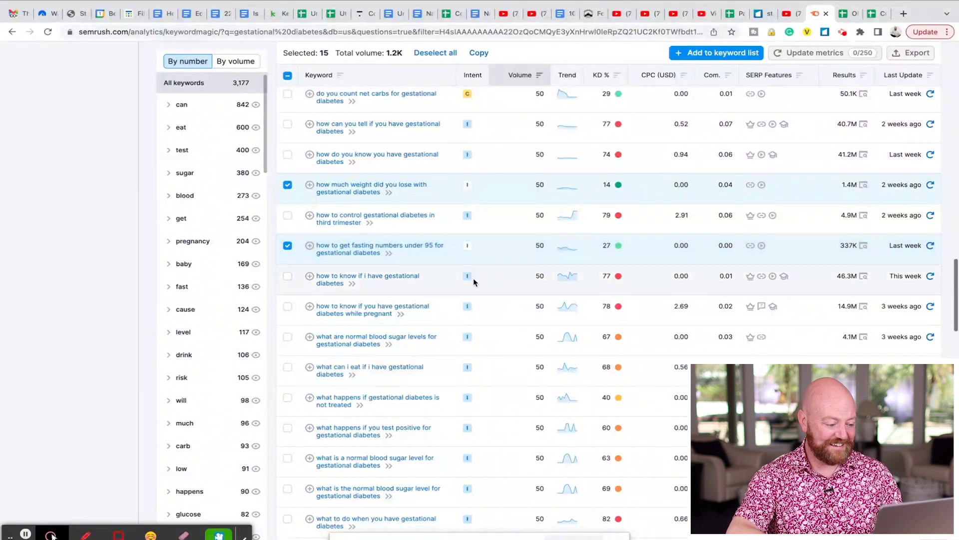
# - Select "what are normal blood sugar levels for gestational diabetes" and "what happens if gestational diabetes is not treated"
pyautogui.scroll(-2, 472, 278)
pyautogui.click(288, 233)
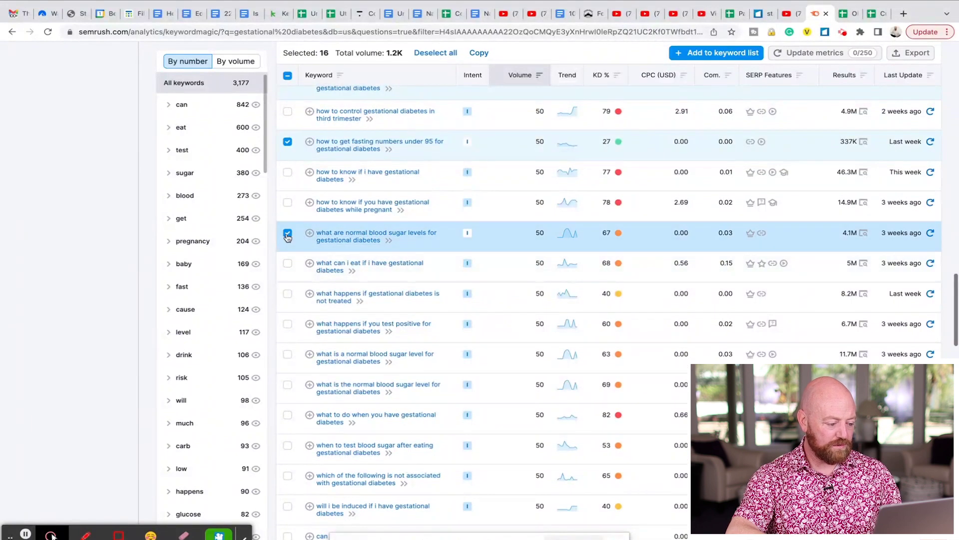
pyautogui.scroll(-1, 289, 233)
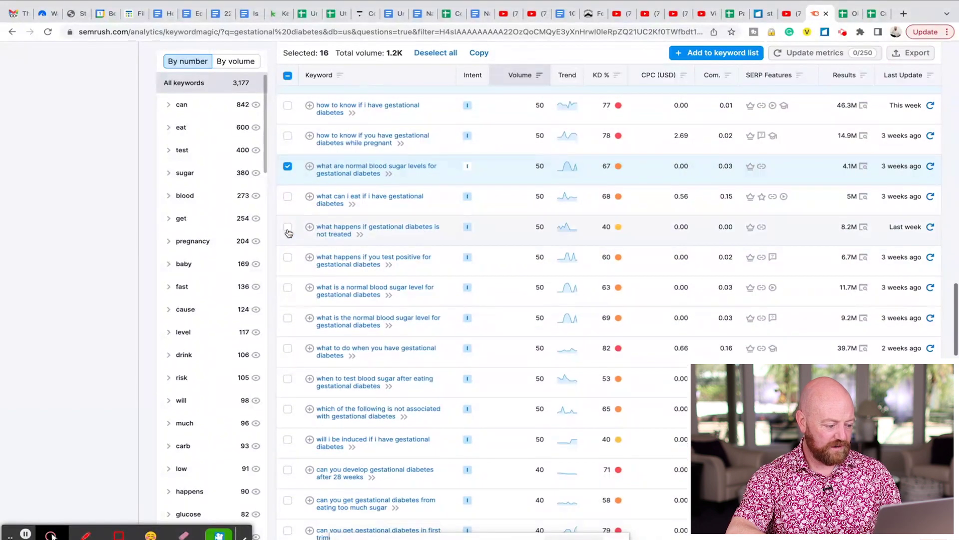
pyautogui.click(288, 228)
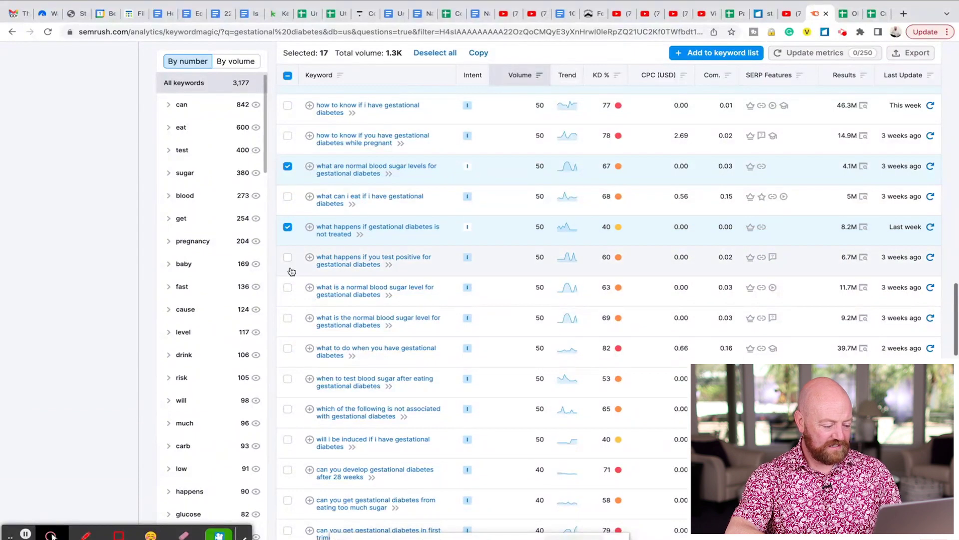
# - Select "can you get gestational diabetes from eating too much sugar" and "do you have to be induced with gestational diabetes"
pyautogui.scroll(-1, 276, 283)
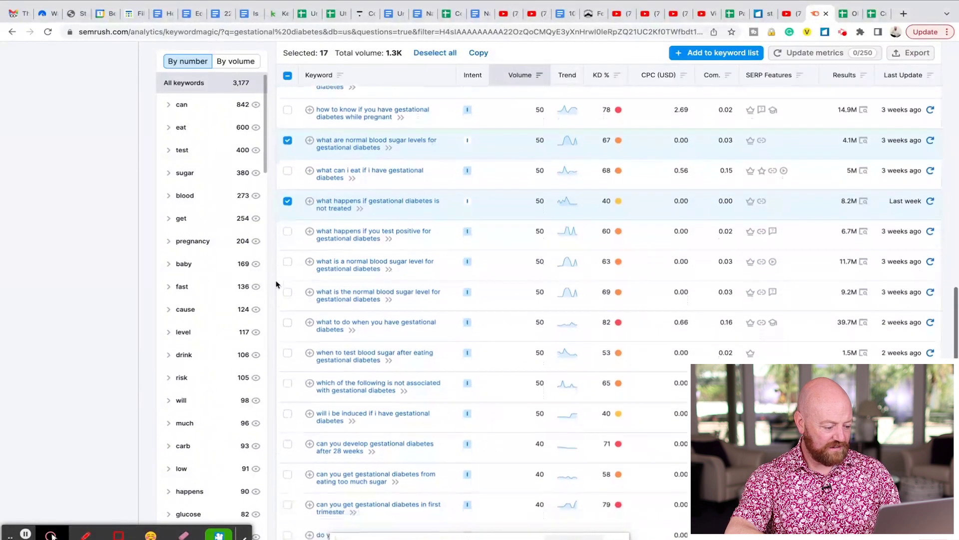
pyautogui.scroll(-1, 276, 284)
pyautogui.scroll(-1, 276, 283)
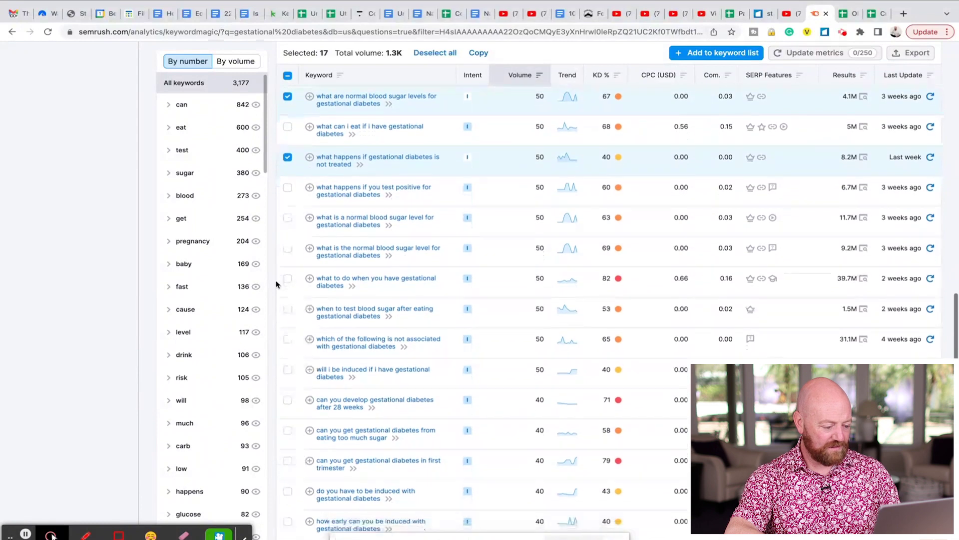
pyautogui.scroll(-4, 354, 235)
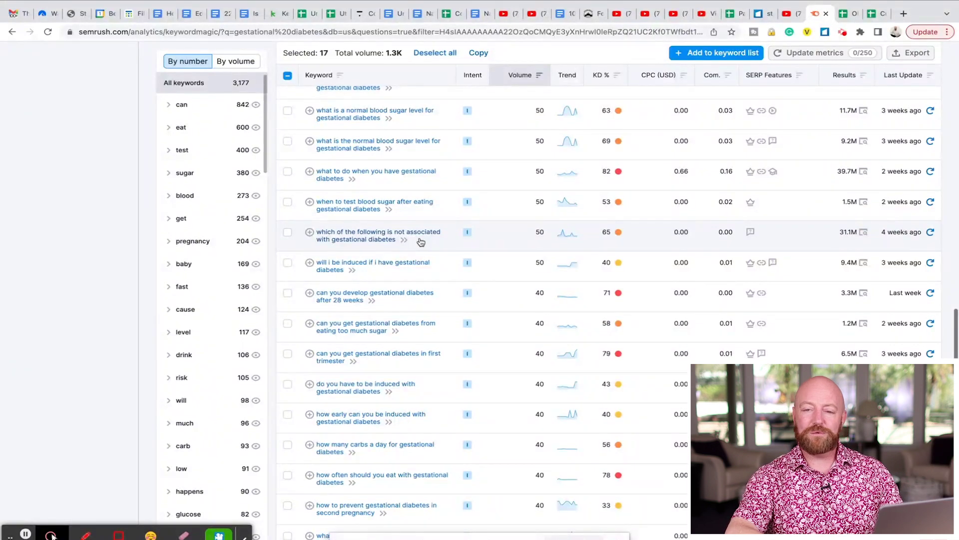
pyautogui.scroll(-3, 421, 242)
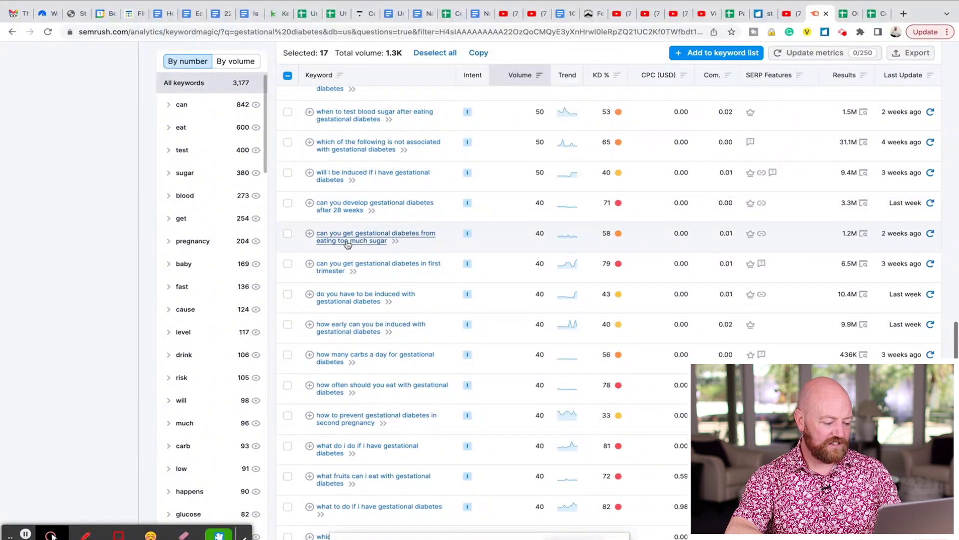
pyautogui.click(288, 235)
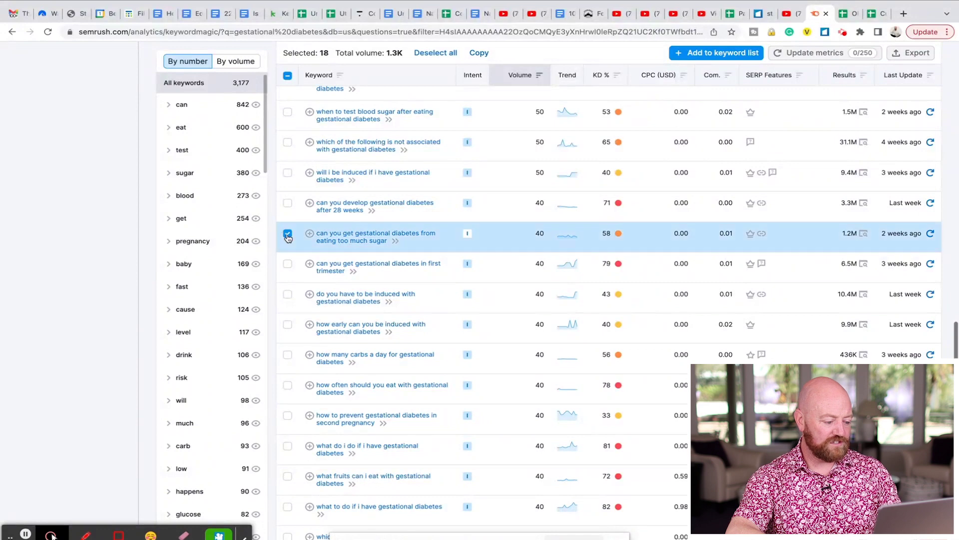
pyautogui.scroll(-2, 289, 237)
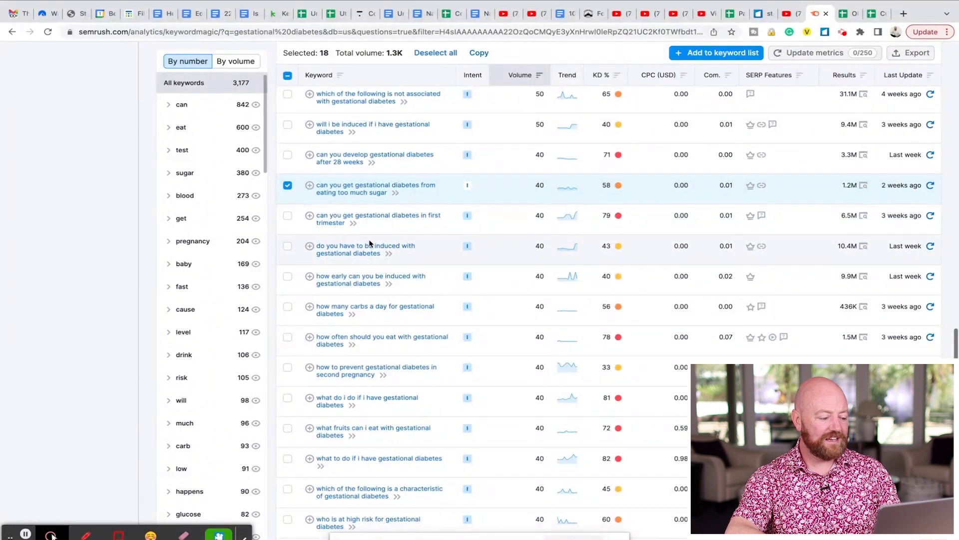
pyautogui.click(288, 248)
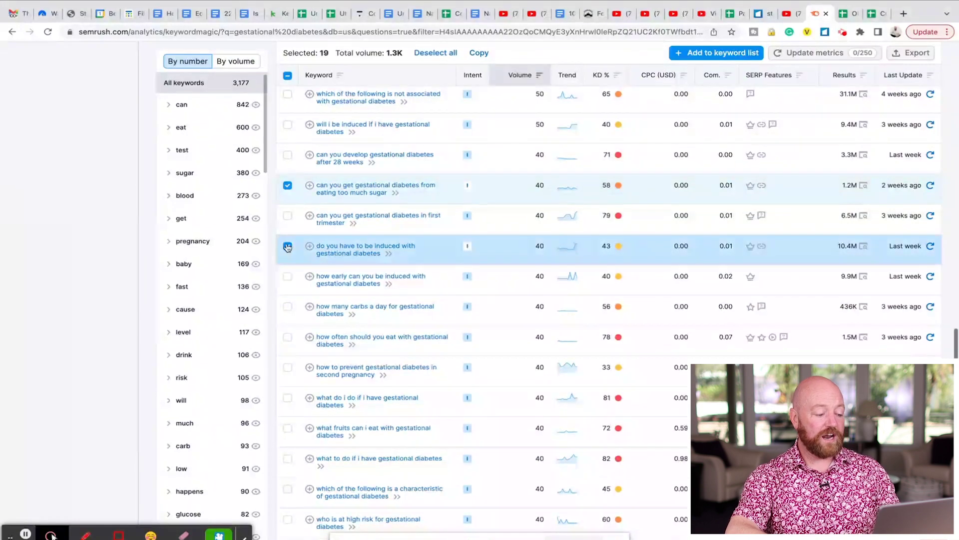
# - Copy the selected keywords and paste them with Paste special into B158, beside "gestational diabetes" in the OBGYN YouTube Topics Doc
pyautogui.scroll(-4, 288, 244)
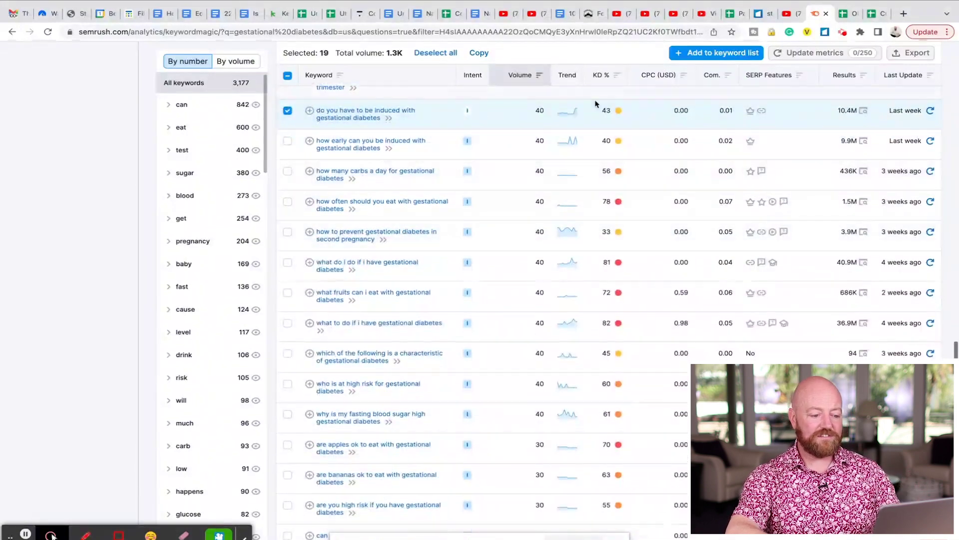
pyautogui.scroll(5, 596, 104)
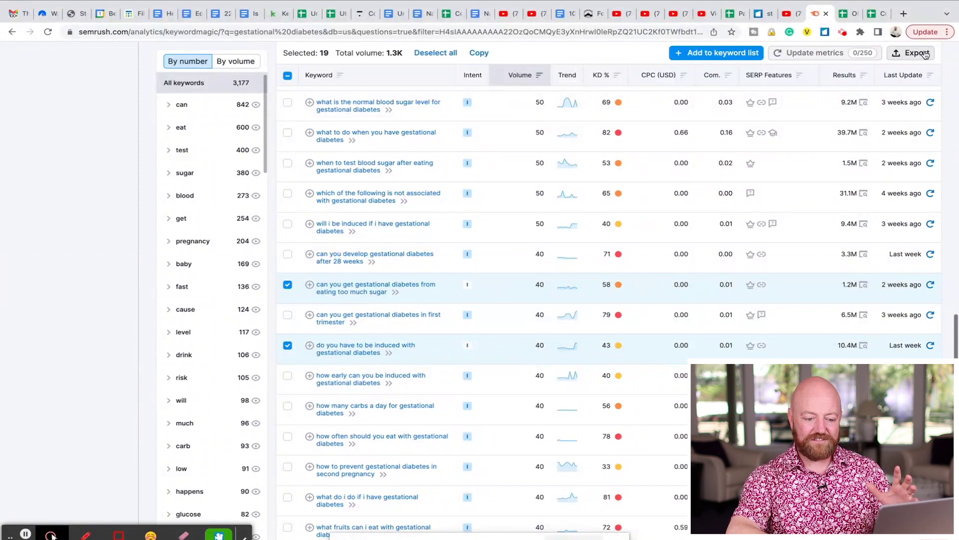
pyautogui.click(479, 55)
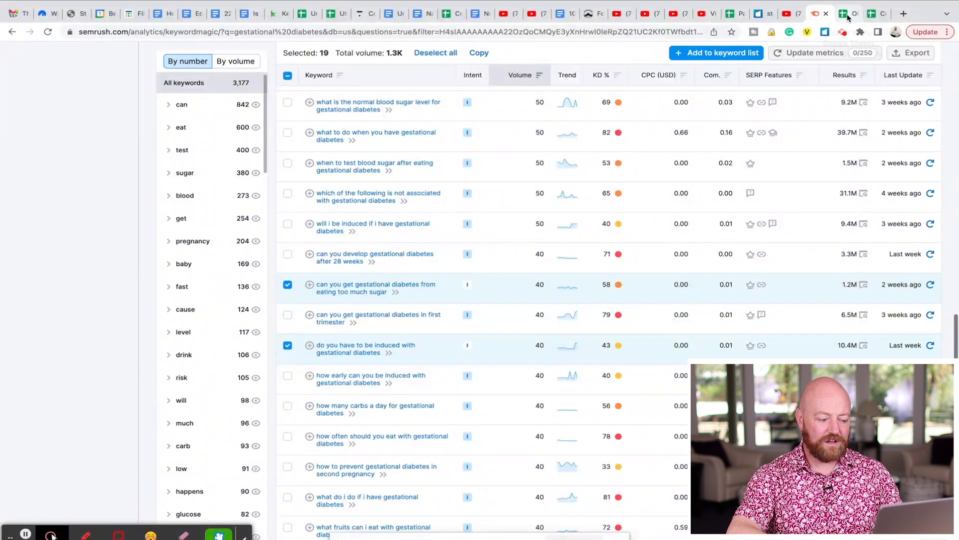
pyautogui.click(848, 15)
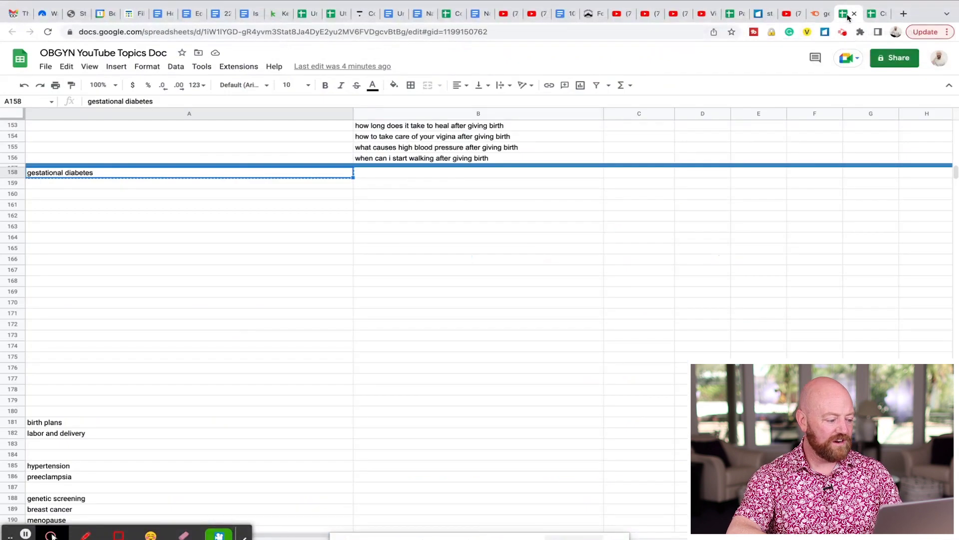
pyautogui.click(397, 174)
pyautogui.hotkey('ctrl', 'v')
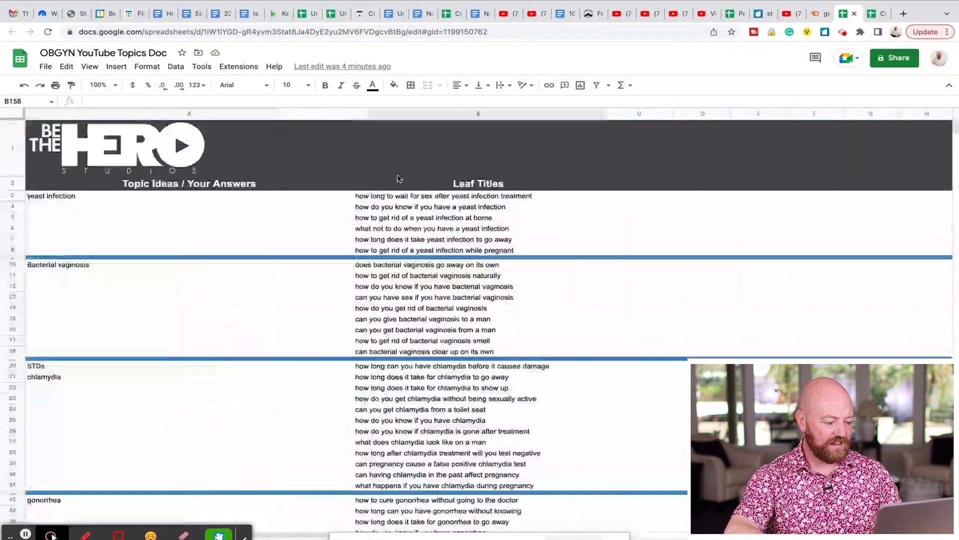
pyautogui.scroll(-20, 397, 320)
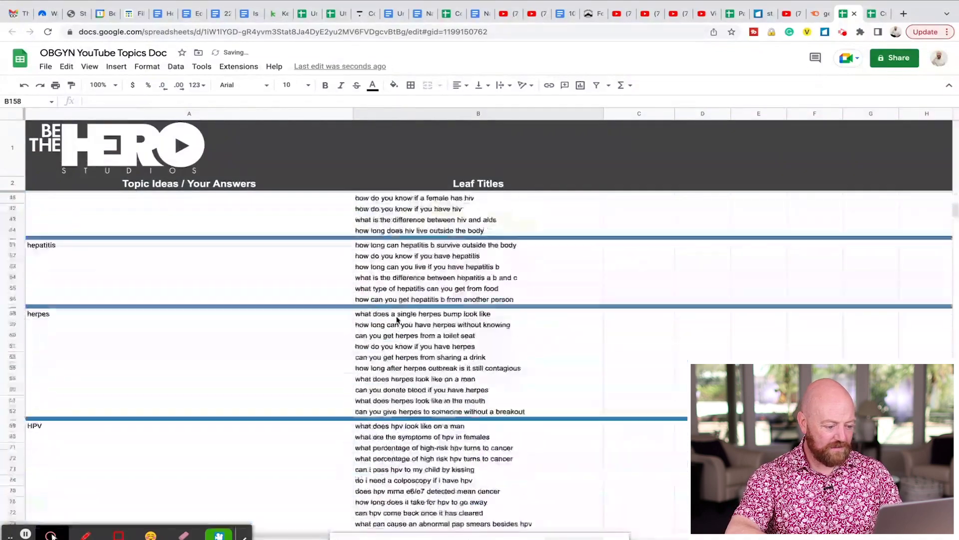
pyautogui.scroll(-3, 397, 320)
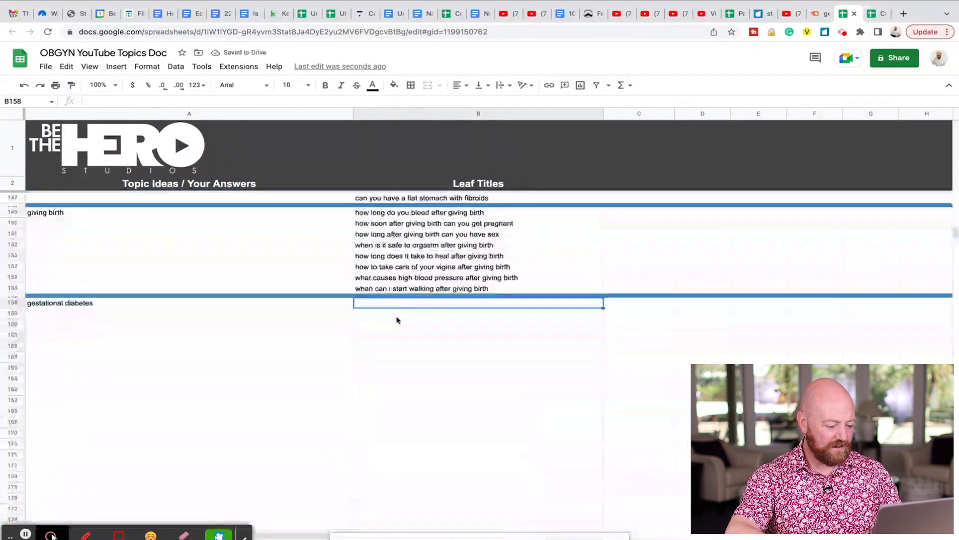
pyautogui.rightClick(392, 294)
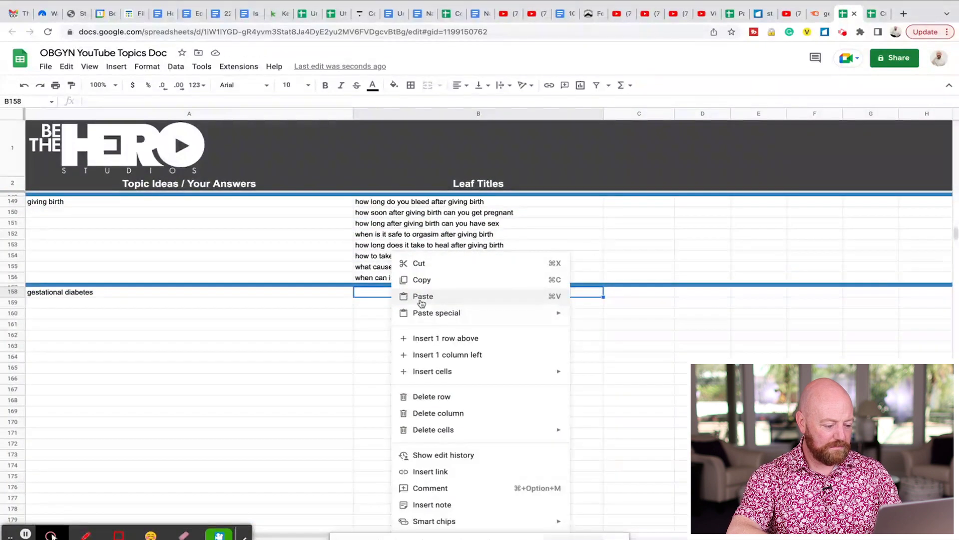
pyautogui.moveTo(436, 313)
pyautogui.click(601, 317)
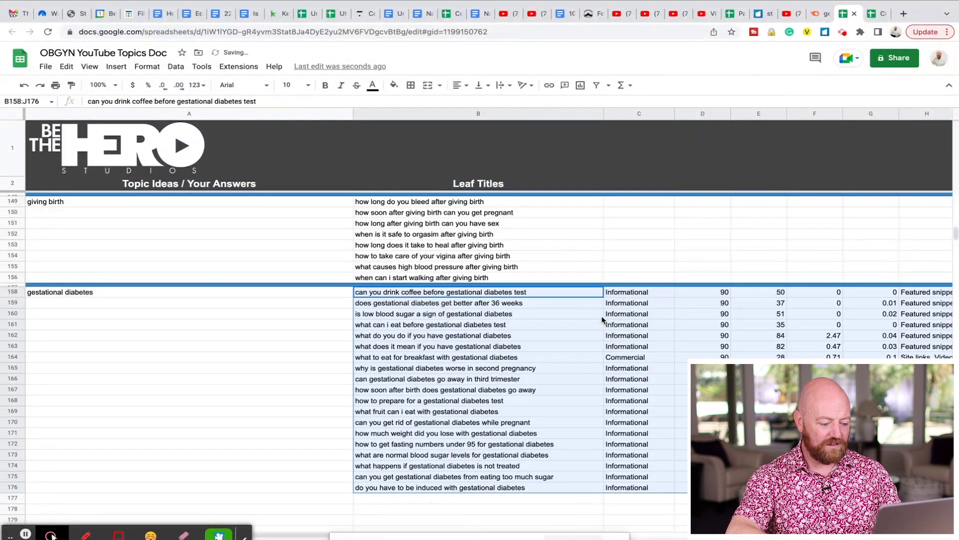
# - Clear the pasted intent, metric and SERP feature data from columns C through H in rows 158 to 176
pyautogui.click(649, 477)
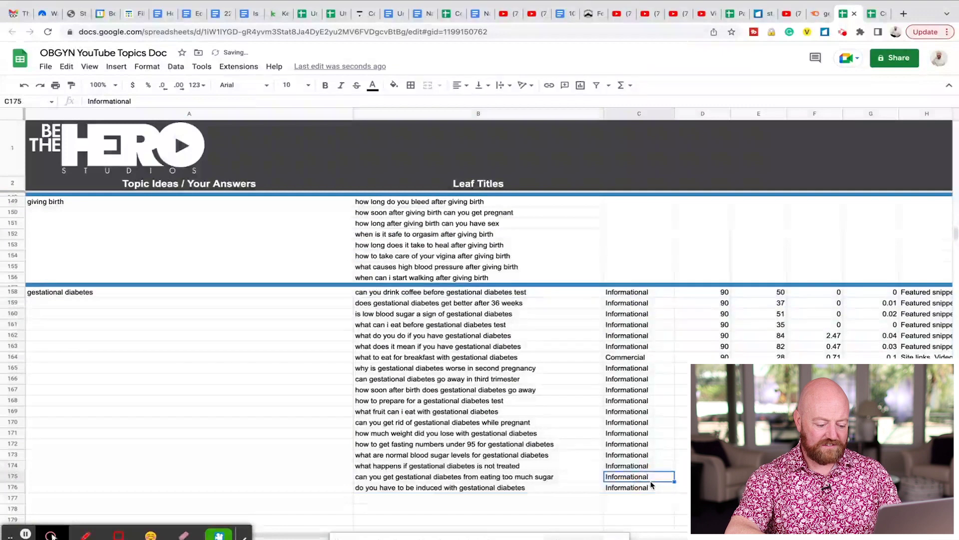
pyautogui.click(652, 487)
pyautogui.moveTo(652, 486); pyautogui.dragTo(851, 292)
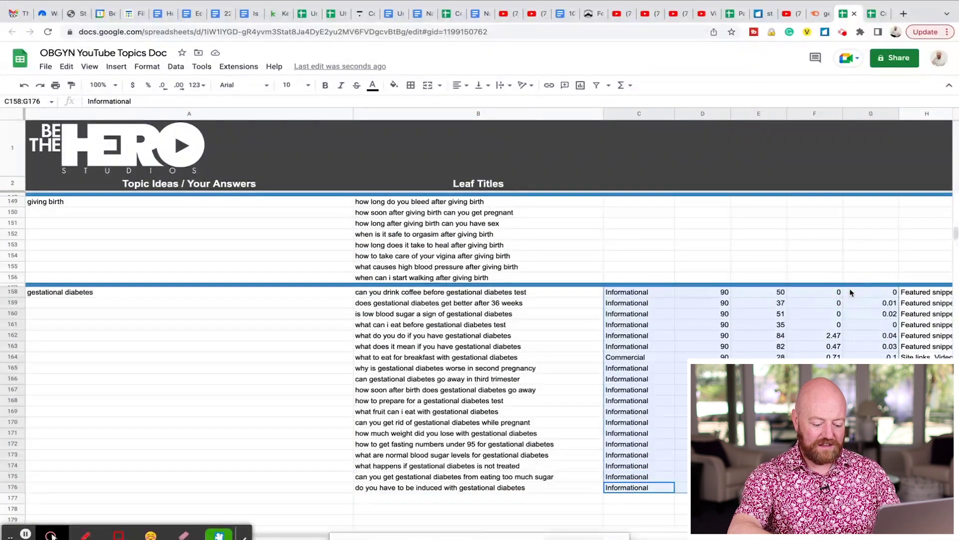
pyautogui.press('Delete')
pyautogui.moveTo(919, 291); pyautogui.dragTo(920, 487)
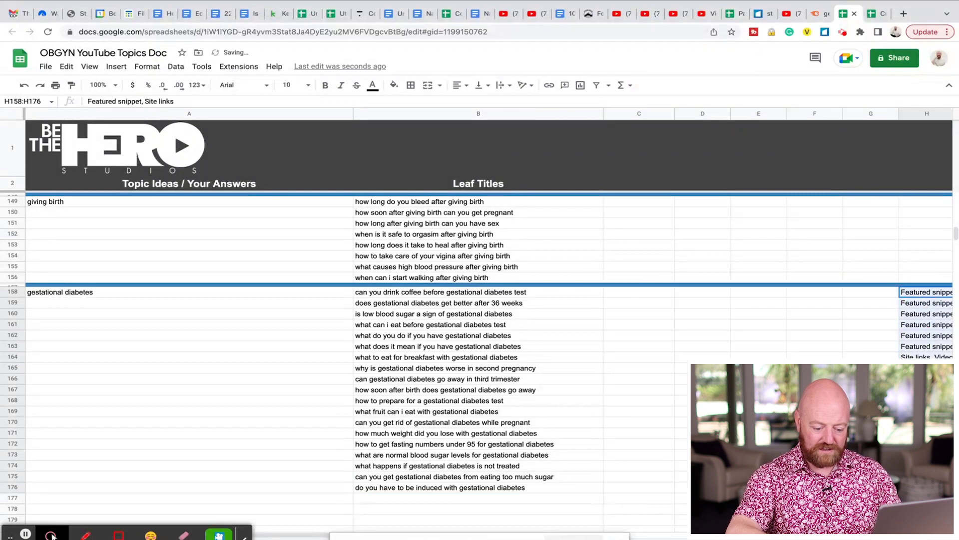
pyautogui.press('Delete')
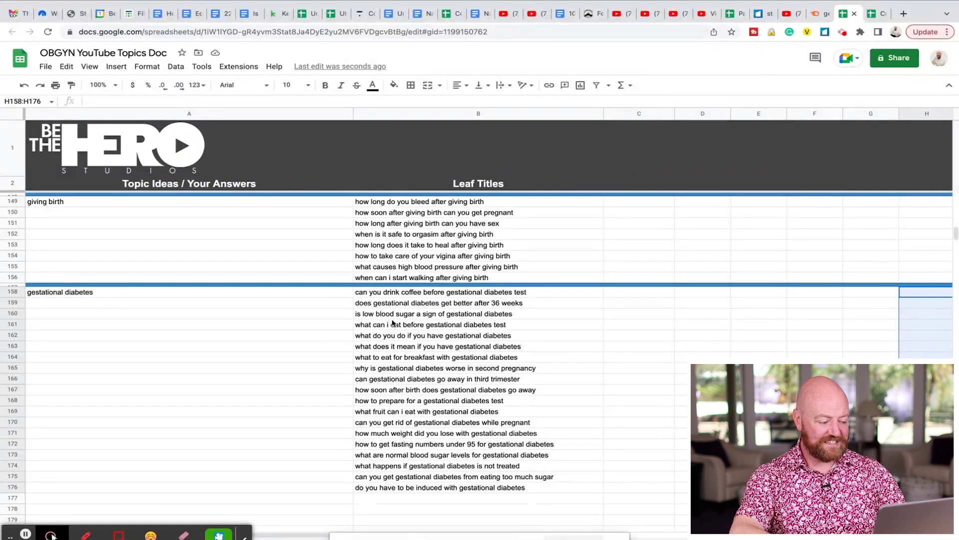
# - Copy the blue divider row 157 into row 177, directly below the gestational diabetes questions
pyautogui.moveTo(409, 291); pyautogui.dragTo(446, 484)
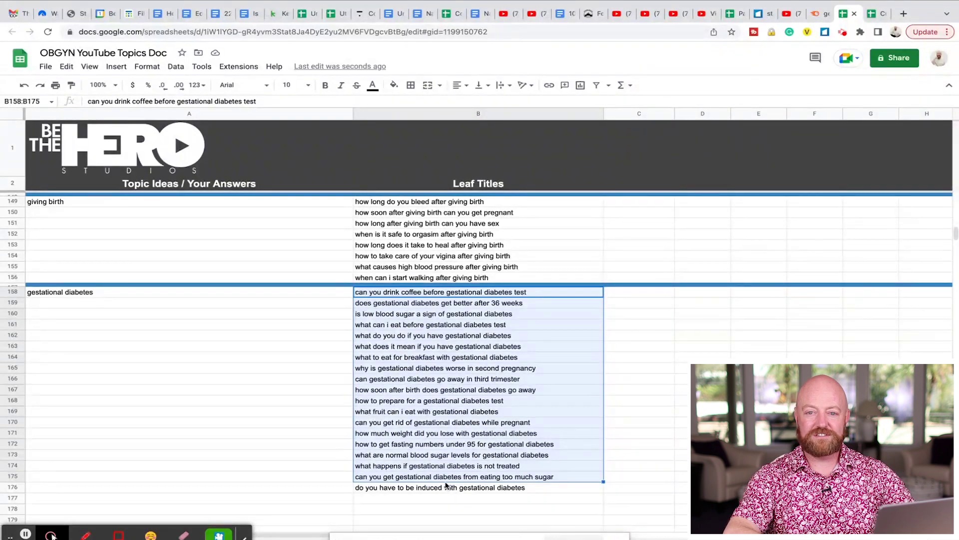
pyautogui.scroll(-3, 240, 247)
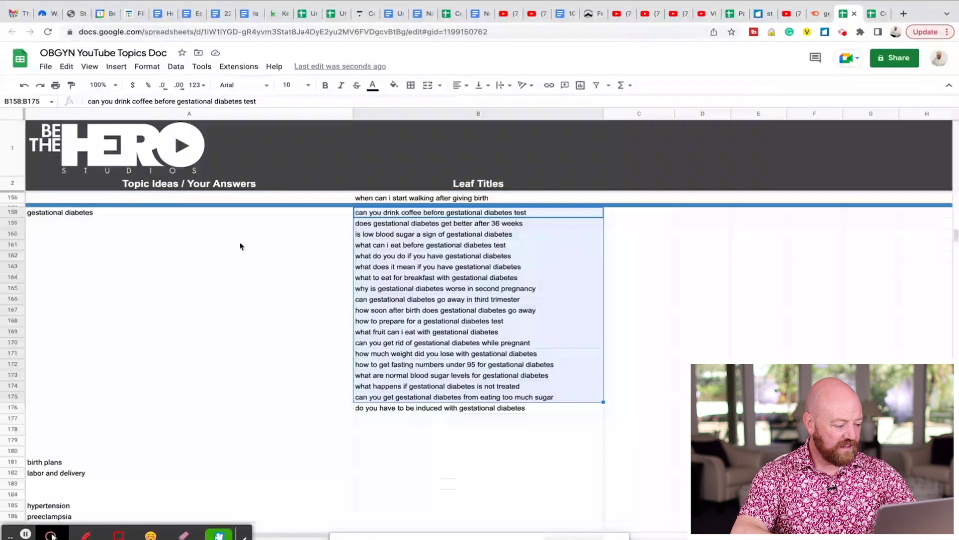
pyautogui.click(20, 203)
pyautogui.hotkey('ctrl', 'c')
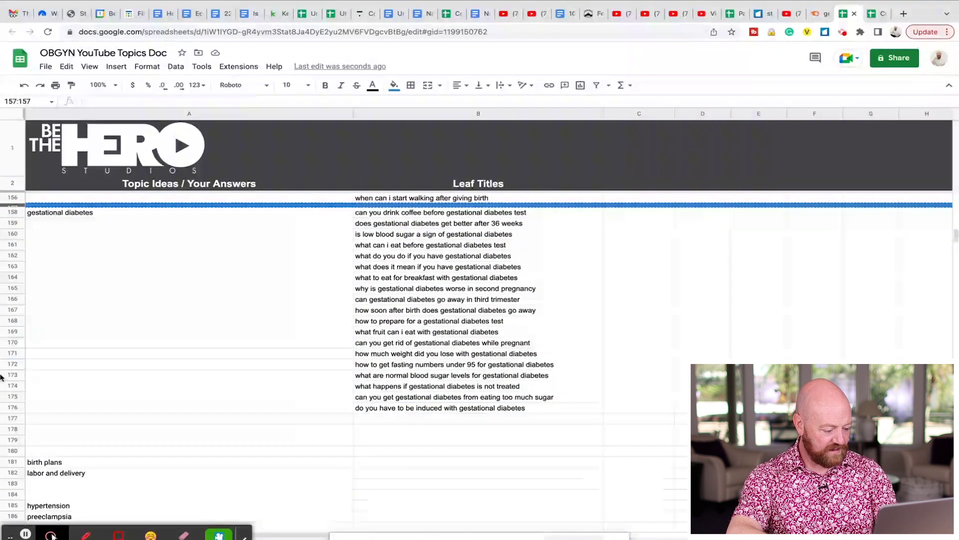
pyautogui.click(15, 417)
pyautogui.hotkey('ctrl', 'v')
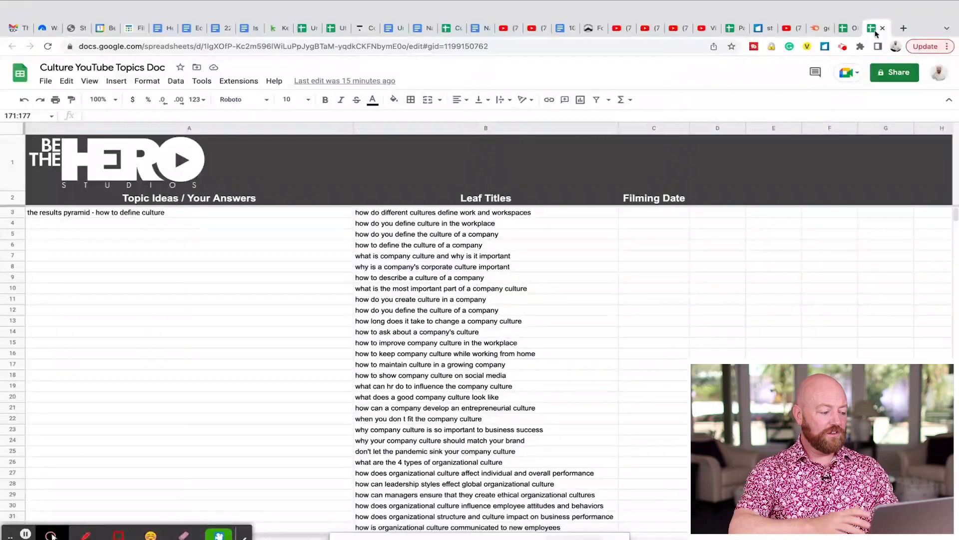
# - In the Culture YouTube Topics Doc, move the topic "Diversity" from A194 in the remaining ideas to A171 below the last blue divider
pyautogui.scroll(-10, 612, 318)
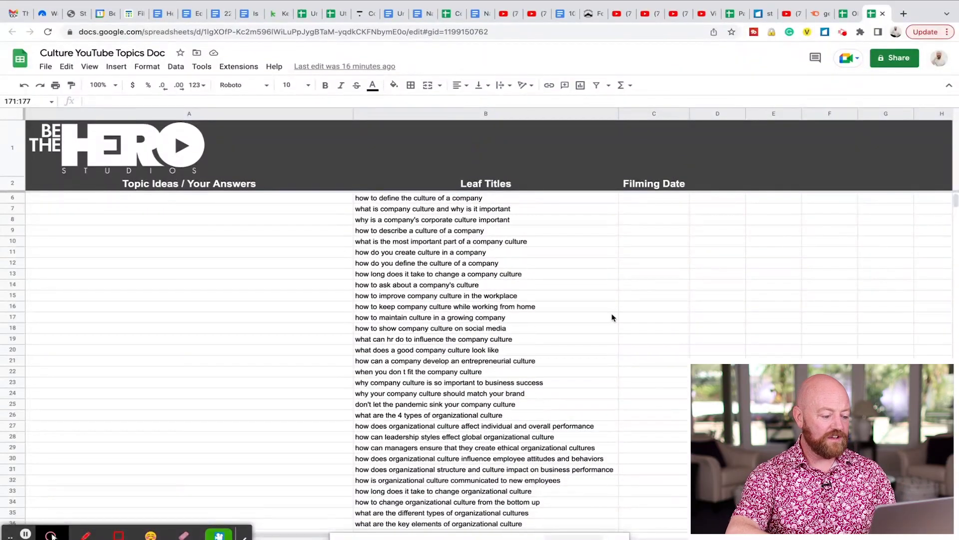
pyautogui.scroll(-1, 612, 318)
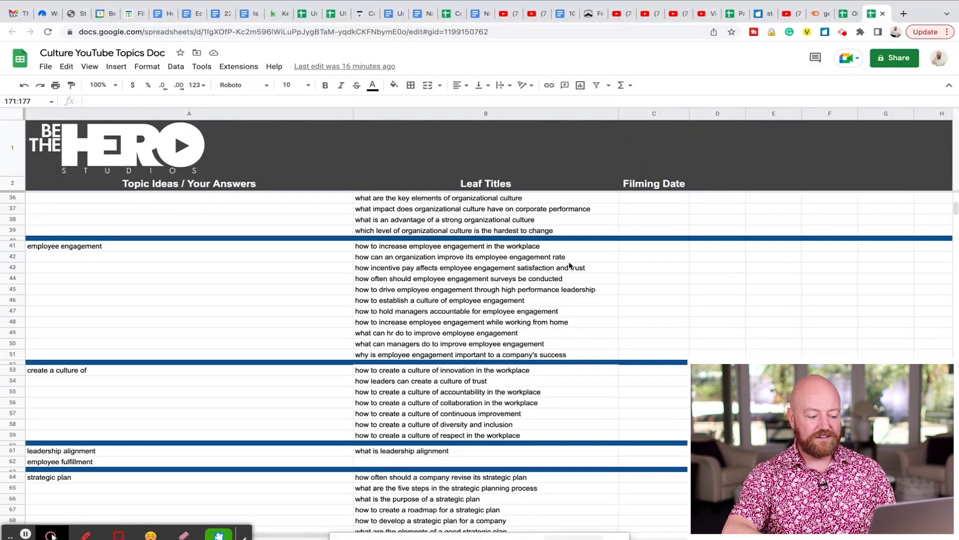
pyautogui.click(438, 311)
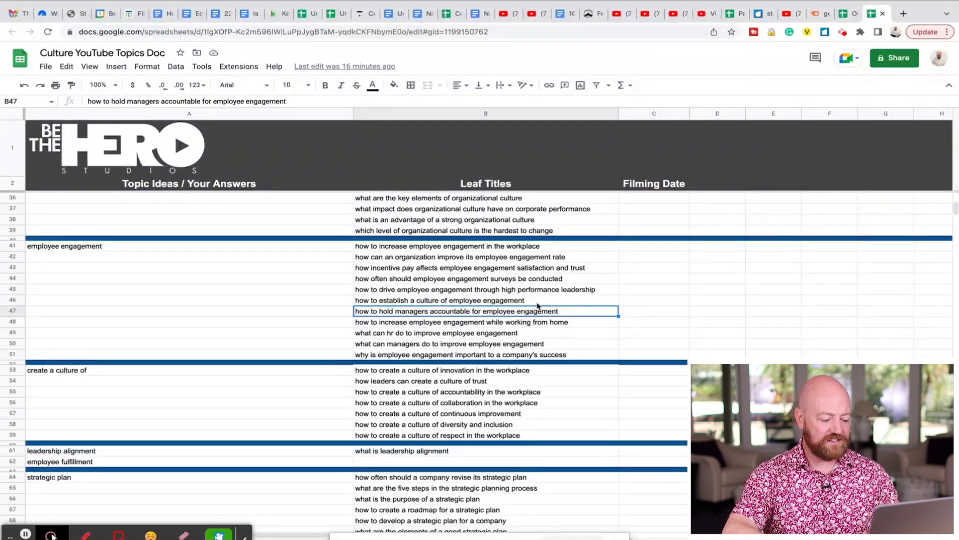
pyautogui.scroll(-20, 537, 306)
pyautogui.scroll(-20, 538, 305)
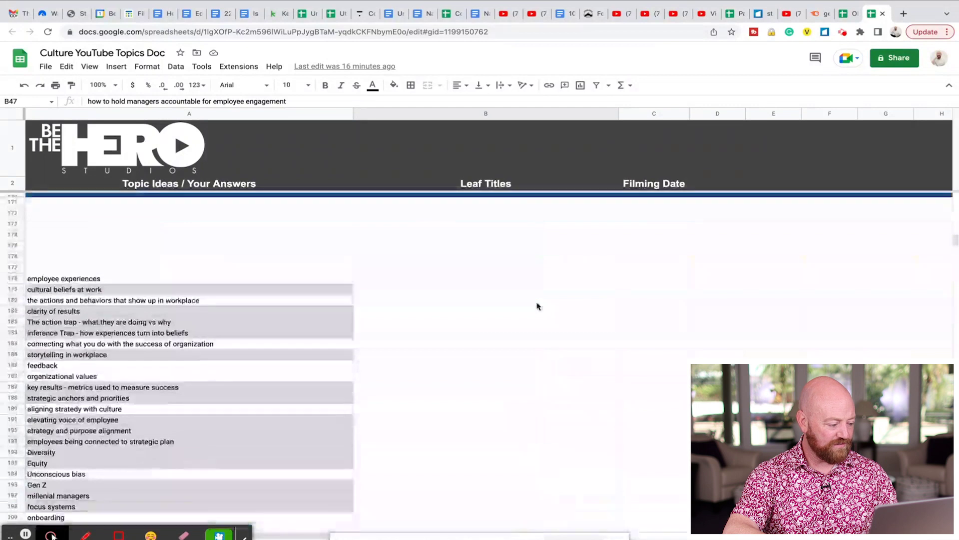
pyautogui.scroll(-1, 538, 306)
pyautogui.click(87, 427)
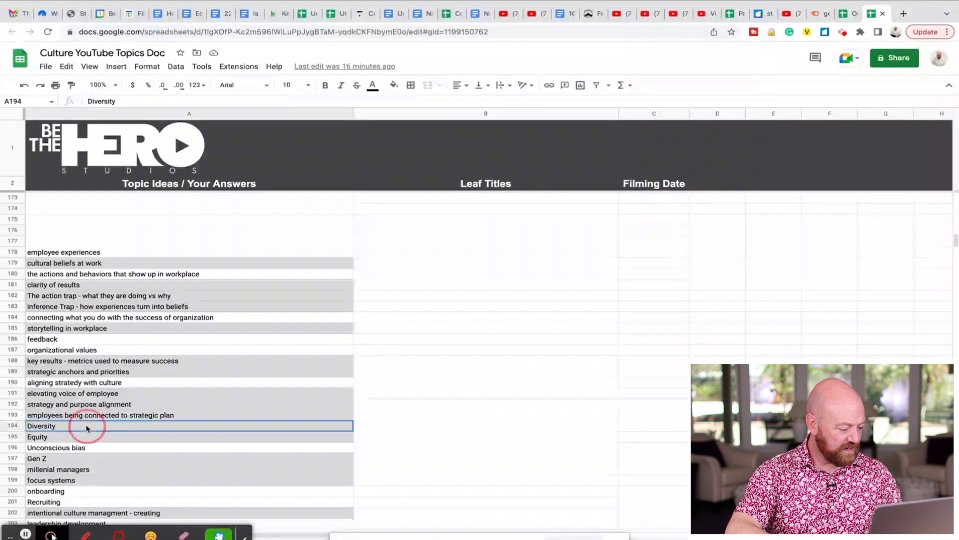
pyautogui.hotkey('ctrl', 'c')
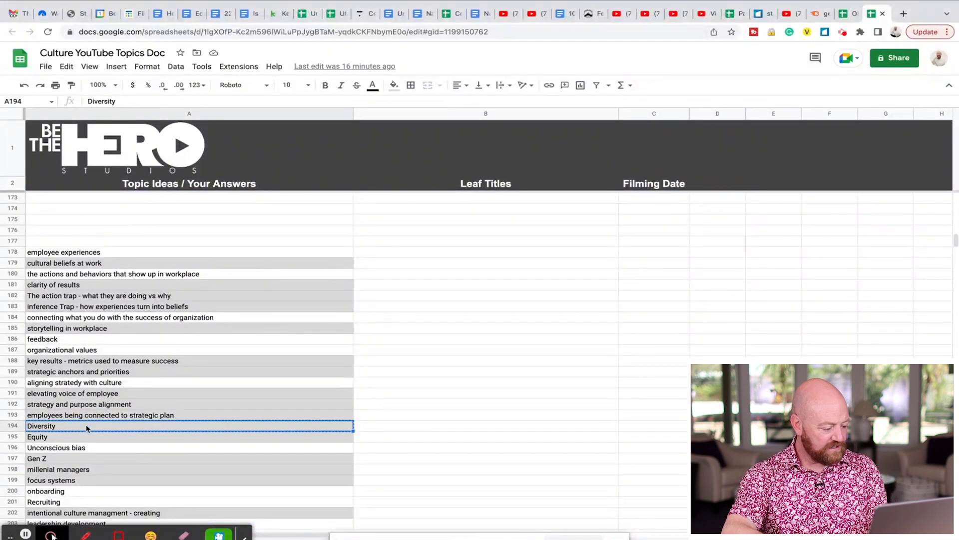
pyautogui.scroll(3, 62, 249)
pyautogui.click(62, 249)
pyautogui.hotkey('ctrl', 'v')
# - Extend the topic in A171 of the Culture YouTube Topics Doc to "Diversity workplace"
pyautogui.doubleClick(76, 250)
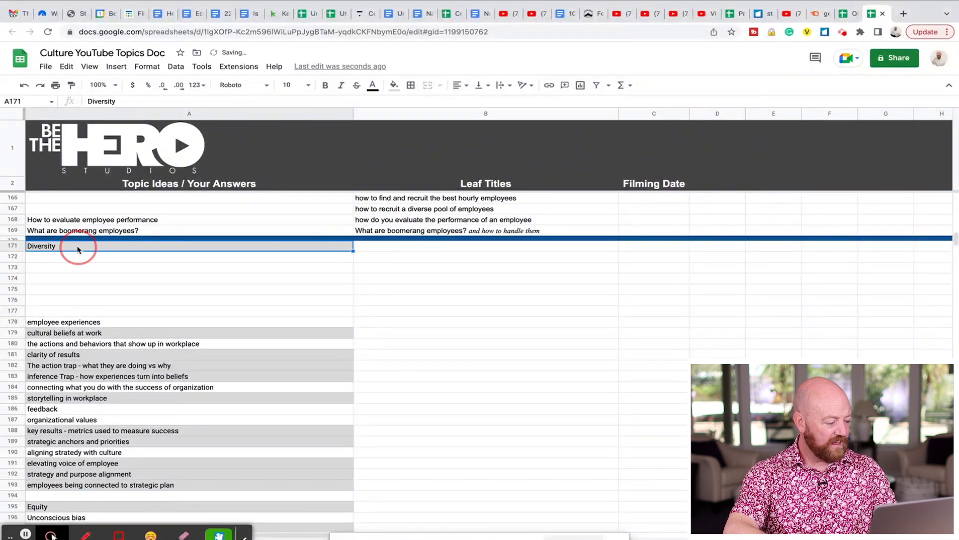
pyautogui.write('w')
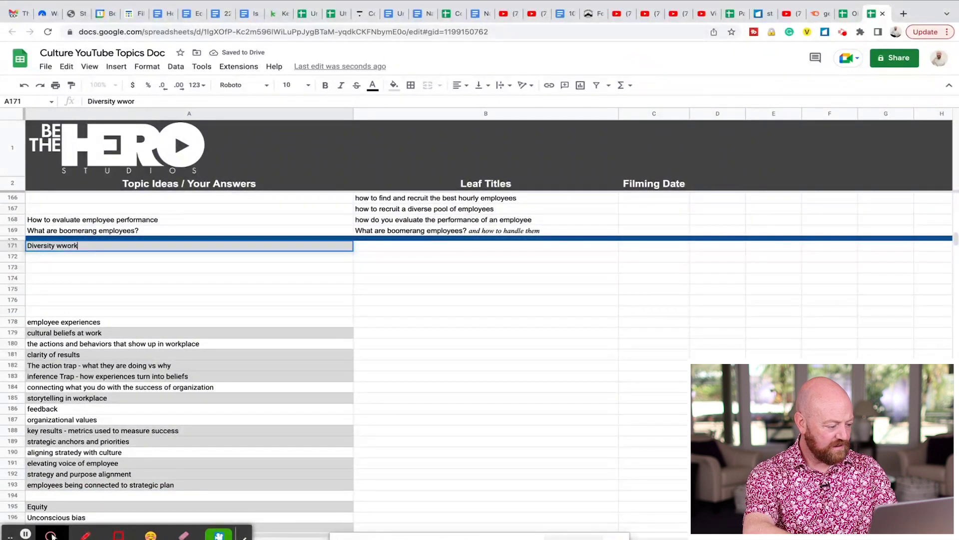
pyautogui.write('orkp')
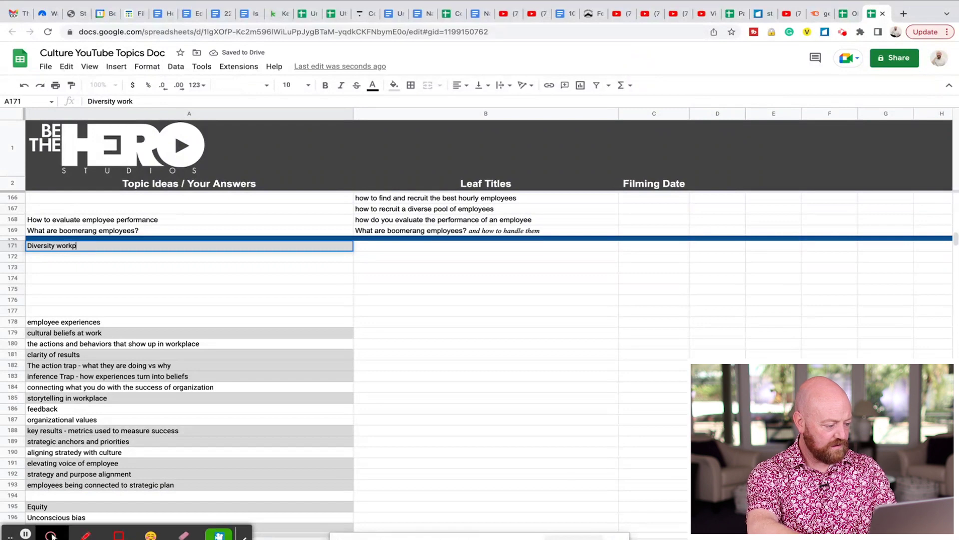
pyautogui.write('lace')
pyautogui.press('Return')
# - Copy the topic from A171 and search for "Diversity workplace" in Semrush's Keyword Magic Tool with the US database
pyautogui.click(96, 247)
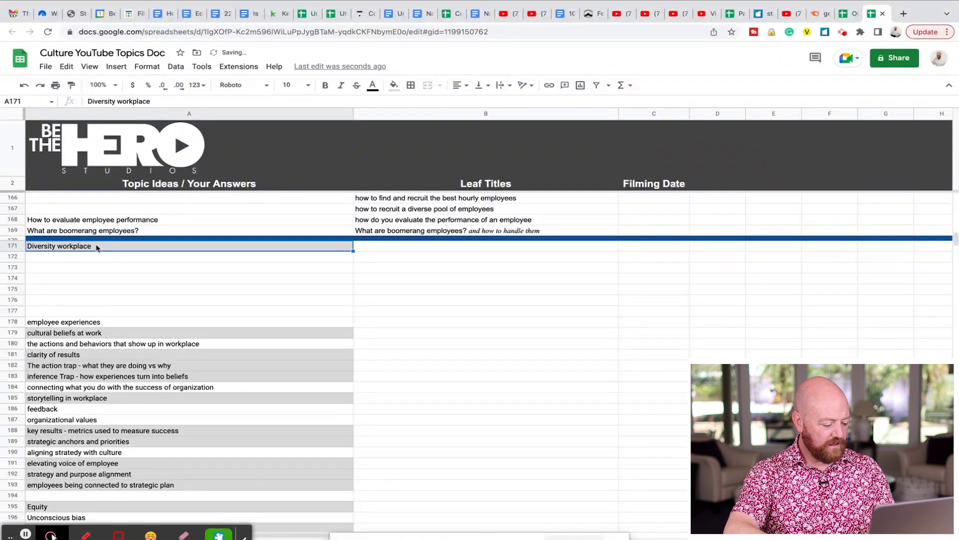
pyautogui.hotkey('ctrl', 'c')
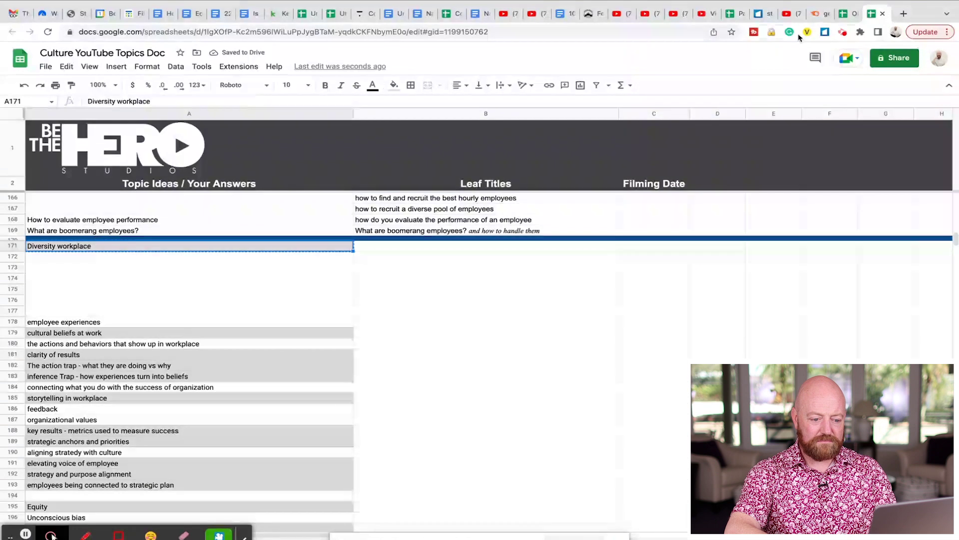
pyautogui.click(819, 14)
pyautogui.hotkey('ctrl', 'v')
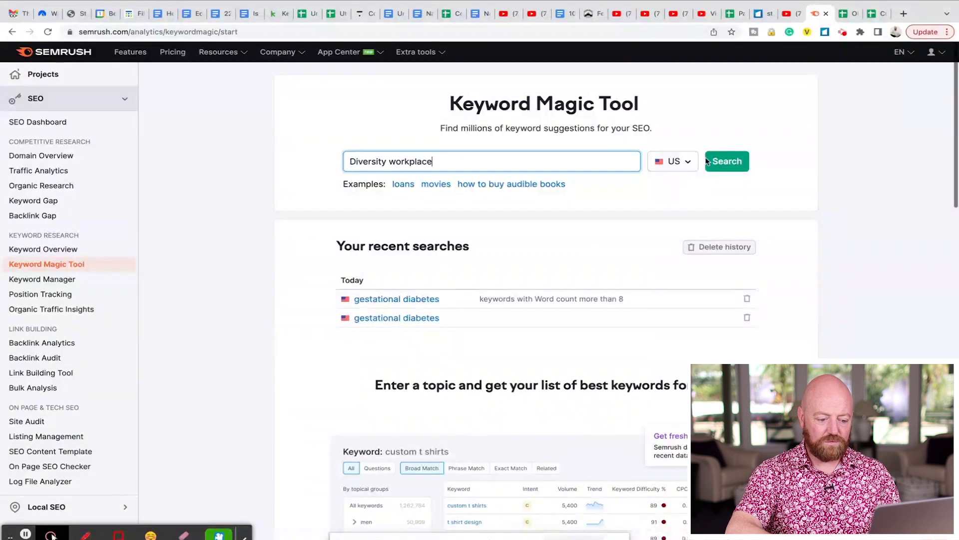
pyautogui.click(727, 161)
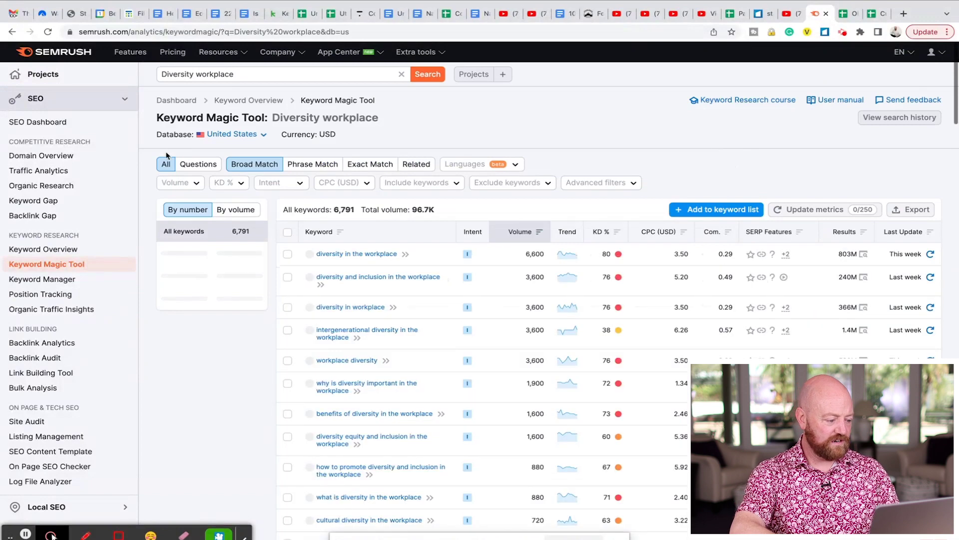
# - Limit the keyword results to questions with a word count starting at 8
pyautogui.click(198, 164)
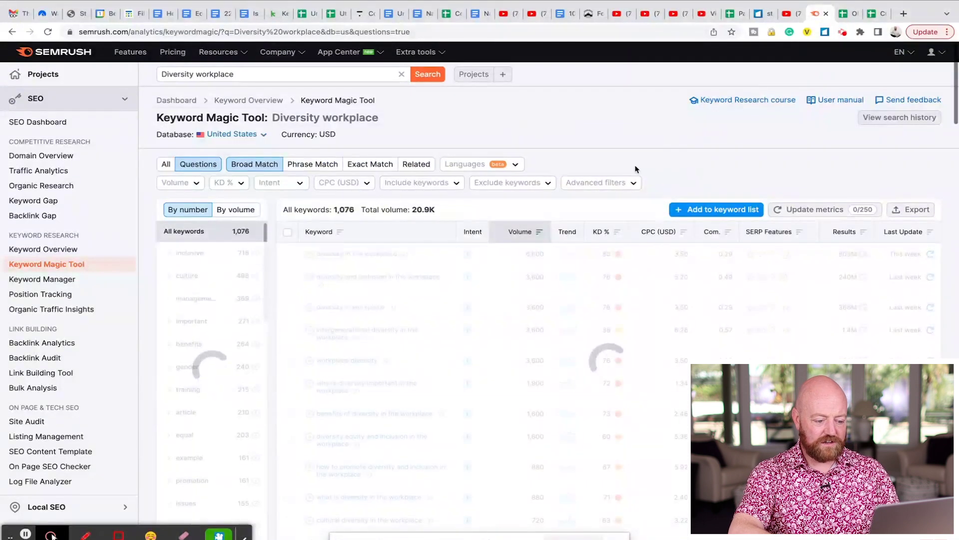
pyautogui.click(628, 183)
pyautogui.click(352, 222)
pyautogui.click(352, 222)
pyautogui.click(352, 222)
pyautogui.click(354, 222)
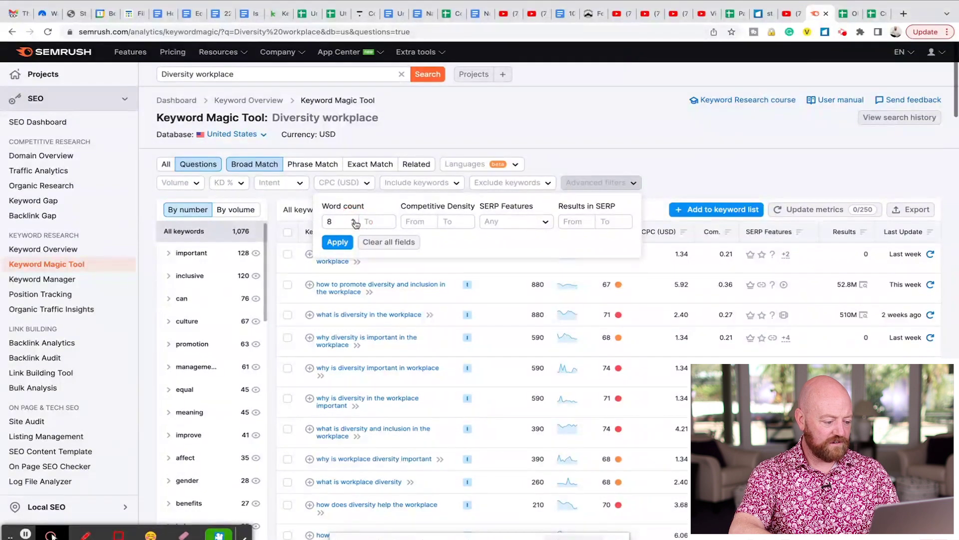
pyautogui.click(338, 242)
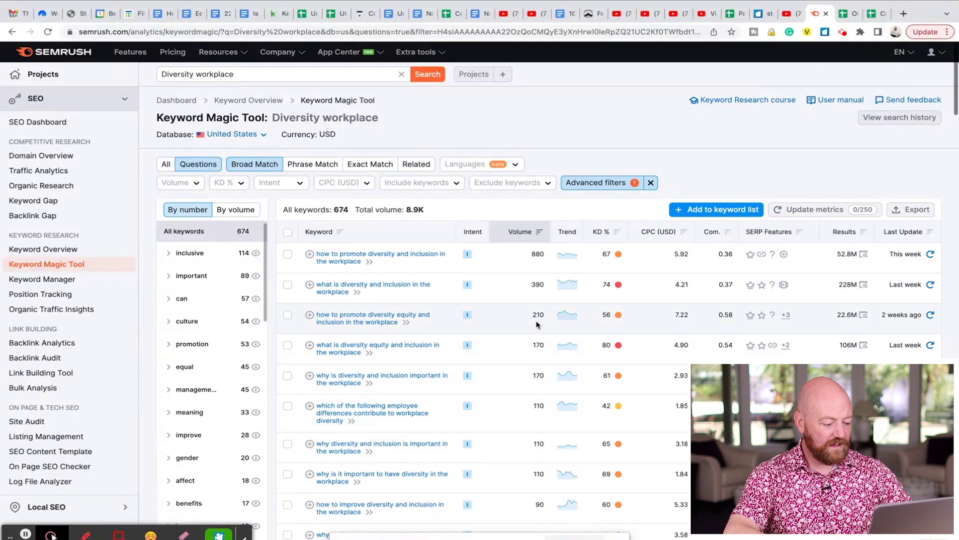
# - Select the questions on improving diversity and inclusion, why diversity equity and inclusion is important, benefits of diversity, and "how do you promote diversity and inclusion"
pyautogui.scroll(-3, 537, 325)
pyautogui.scroll(-4, 537, 325)
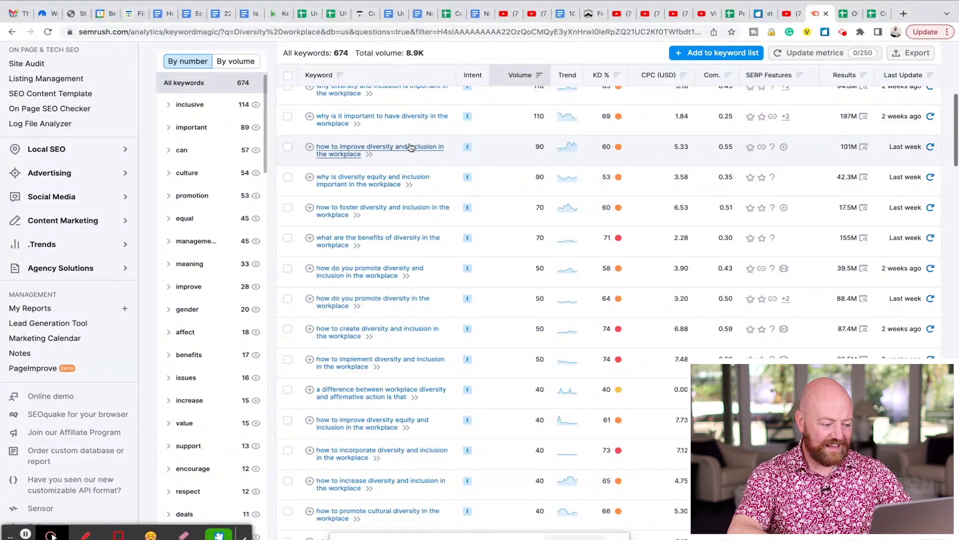
pyautogui.click(287, 147)
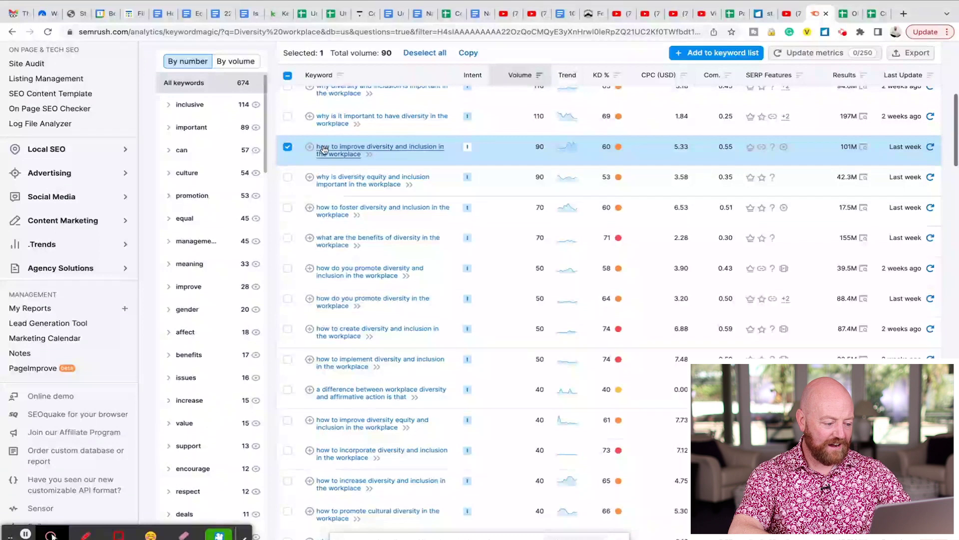
pyautogui.click(288, 178)
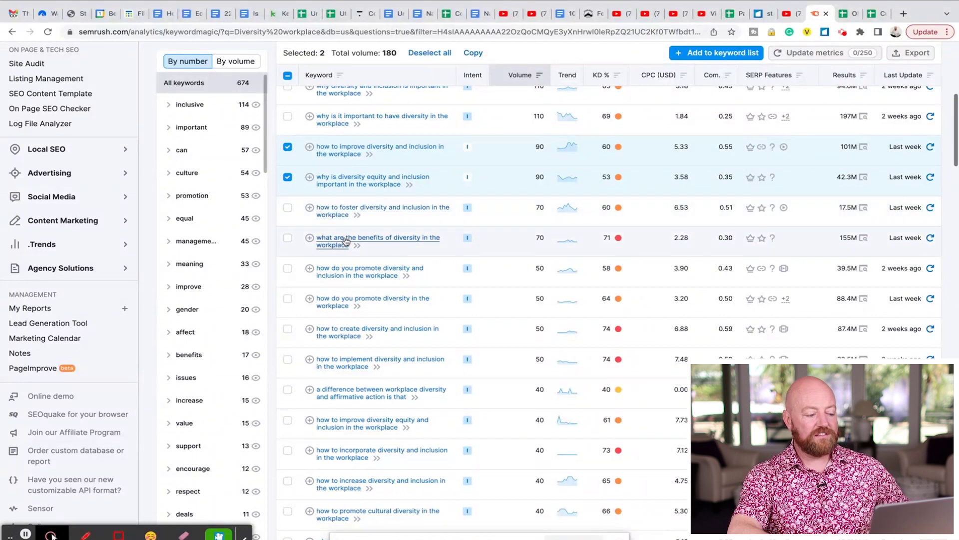
pyautogui.click(287, 239)
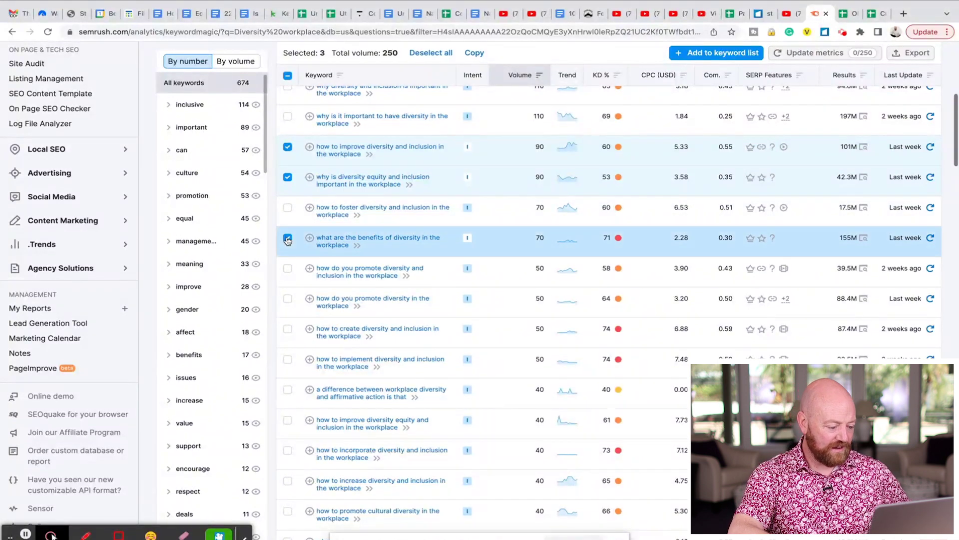
pyautogui.click(287, 273)
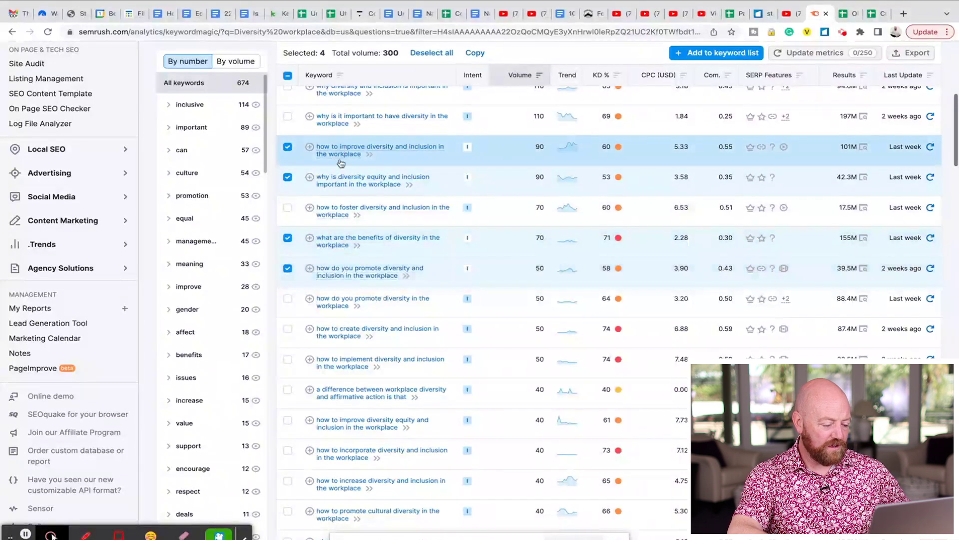
# - Add "why do we need diversity in the workplace" and "how do you celebrate diversity in the workplace" to the keyword selection
pyautogui.scroll(-3, 351, 272)
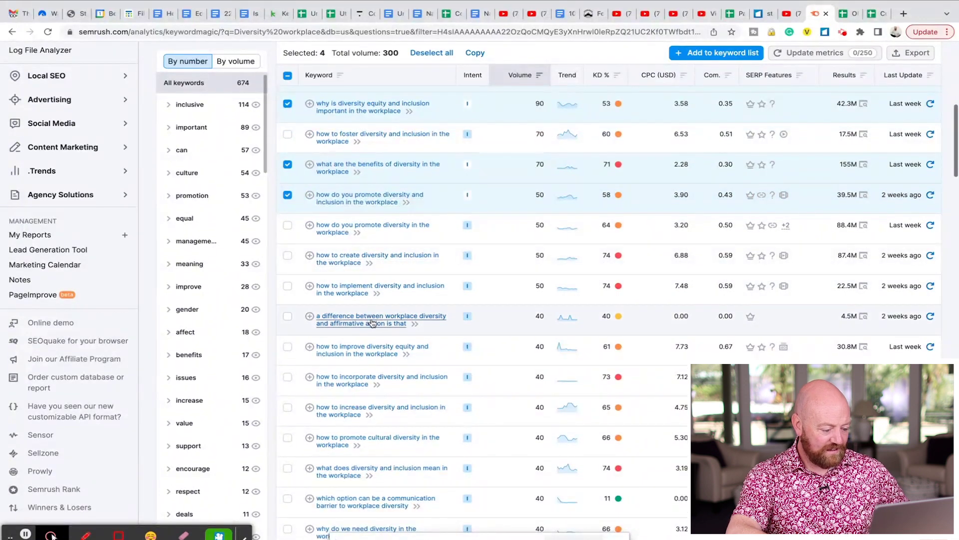
pyautogui.scroll(-3, 372, 328)
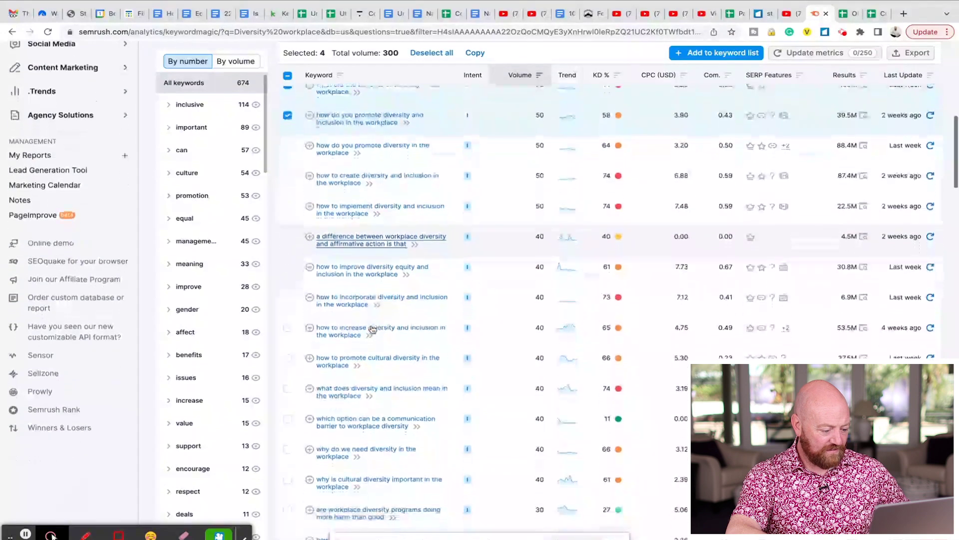
pyautogui.scroll(-1, 373, 329)
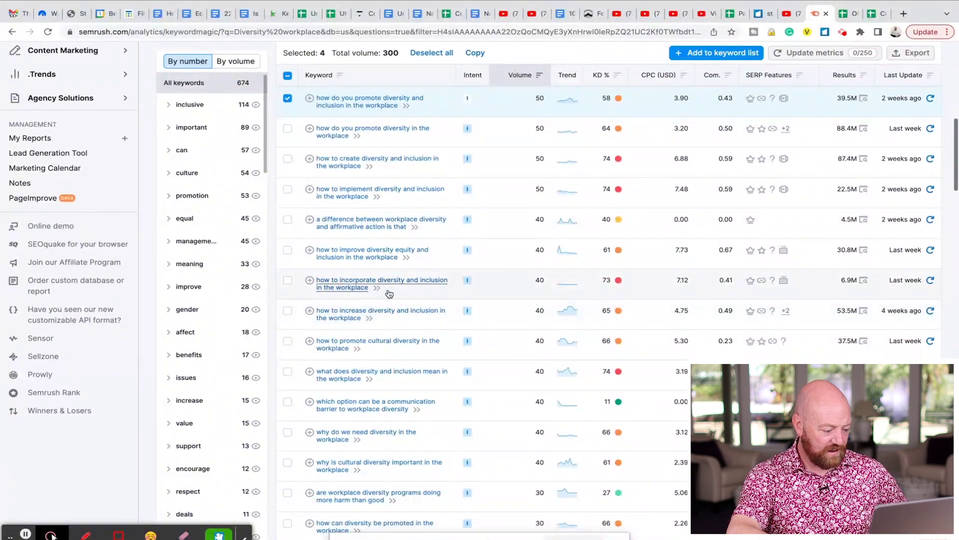
pyautogui.scroll(-4, 389, 288)
pyautogui.scroll(-4, 390, 313)
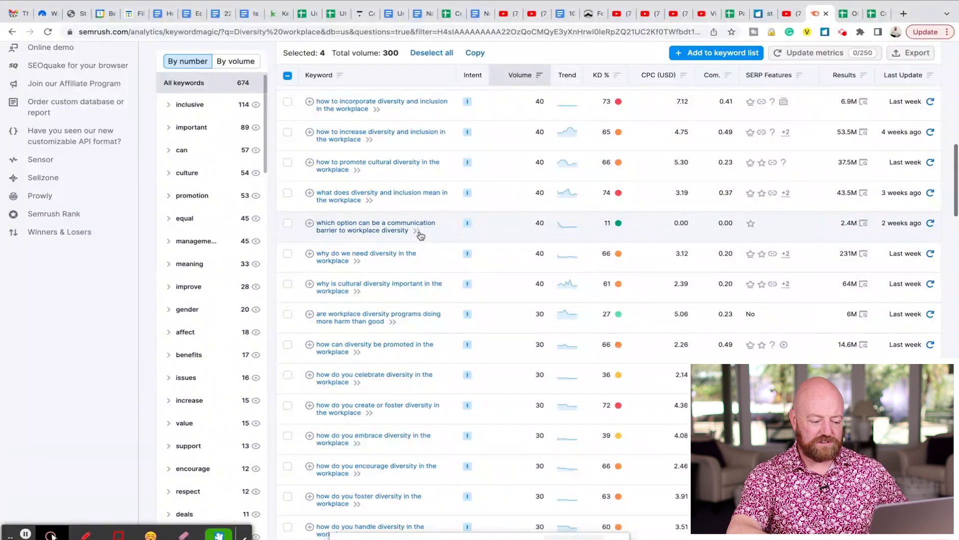
pyautogui.scroll(-2, 421, 235)
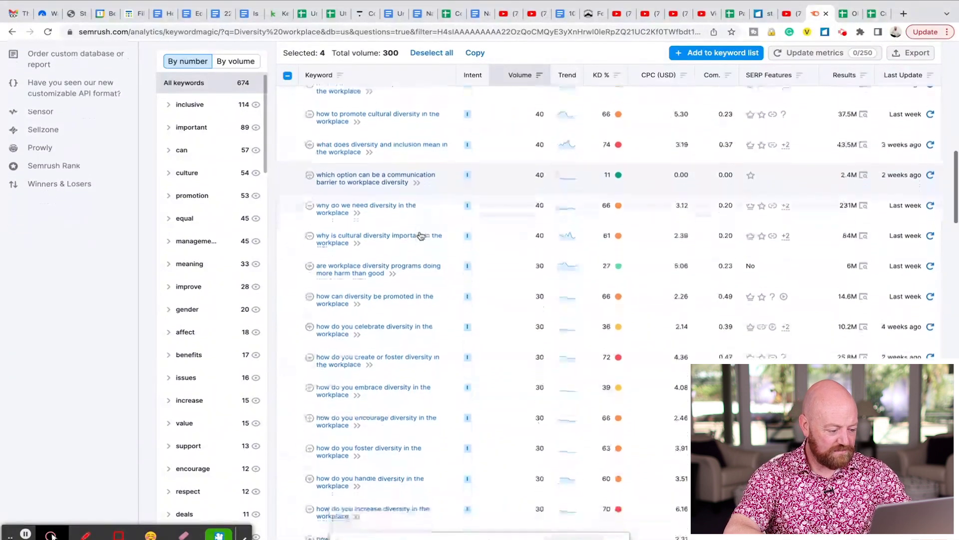
pyautogui.scroll(-1, 421, 235)
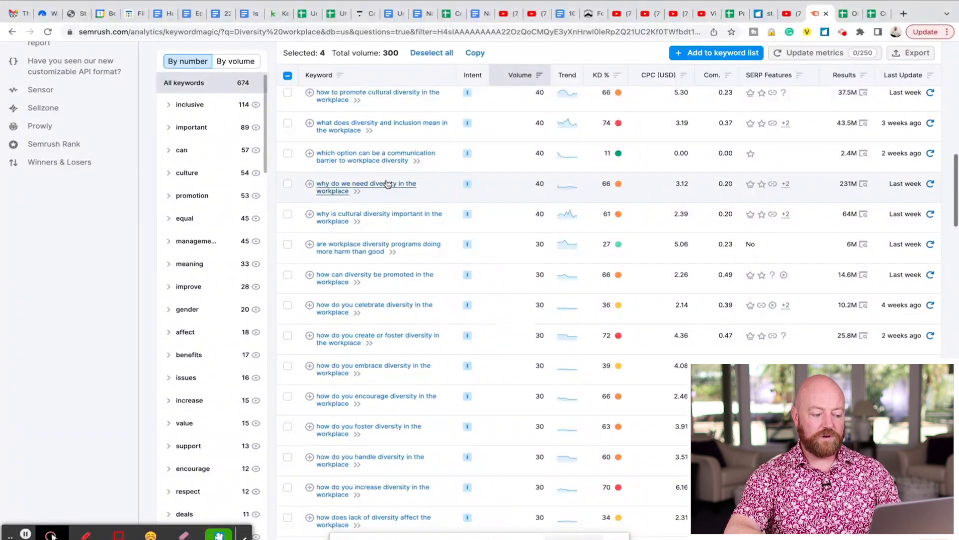
pyautogui.click(287, 186)
pyautogui.scroll(-2, 270, 225)
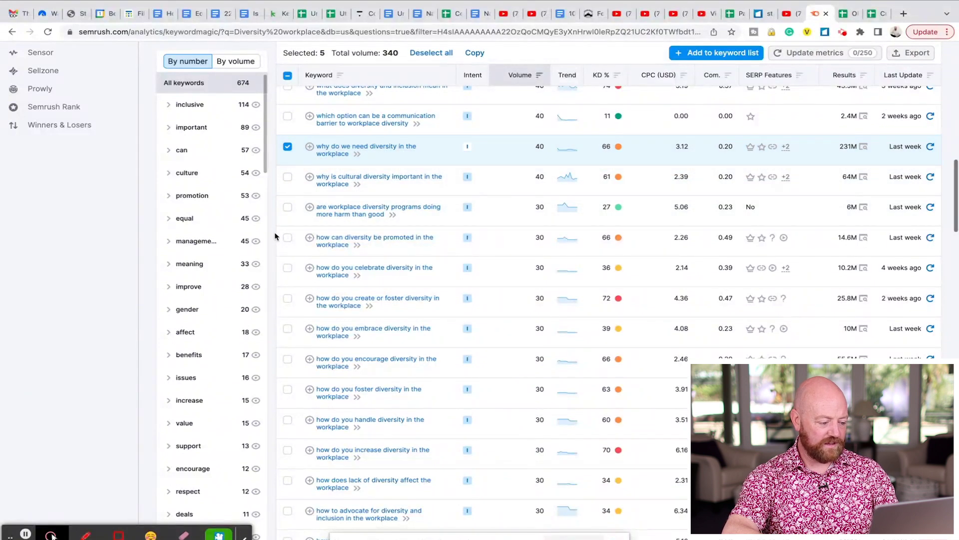
pyautogui.scroll(-1, 279, 235)
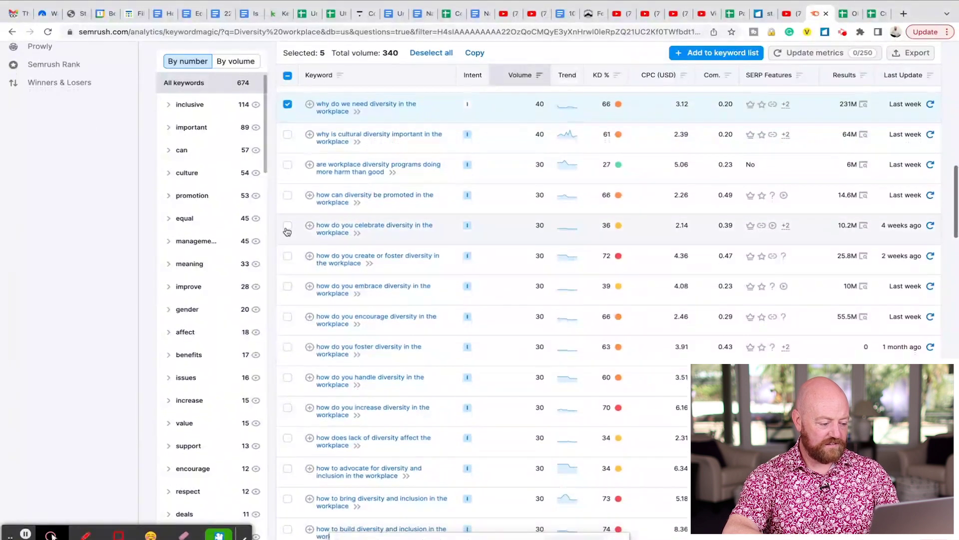
pyautogui.click(288, 227)
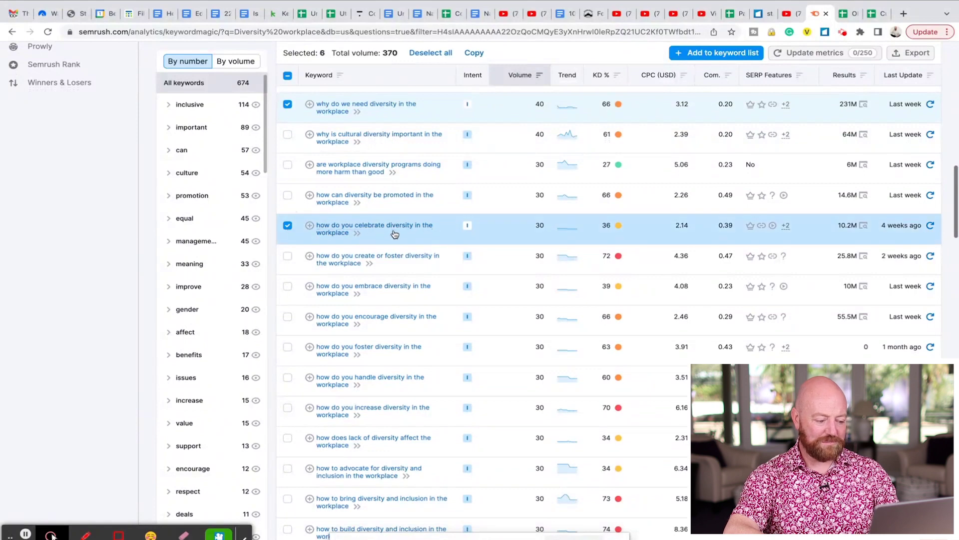
# - Also select "how do you handle diversity in the workplace" and "how does lack of diversity affect the workplace"
pyautogui.scroll(-1, 394, 234)
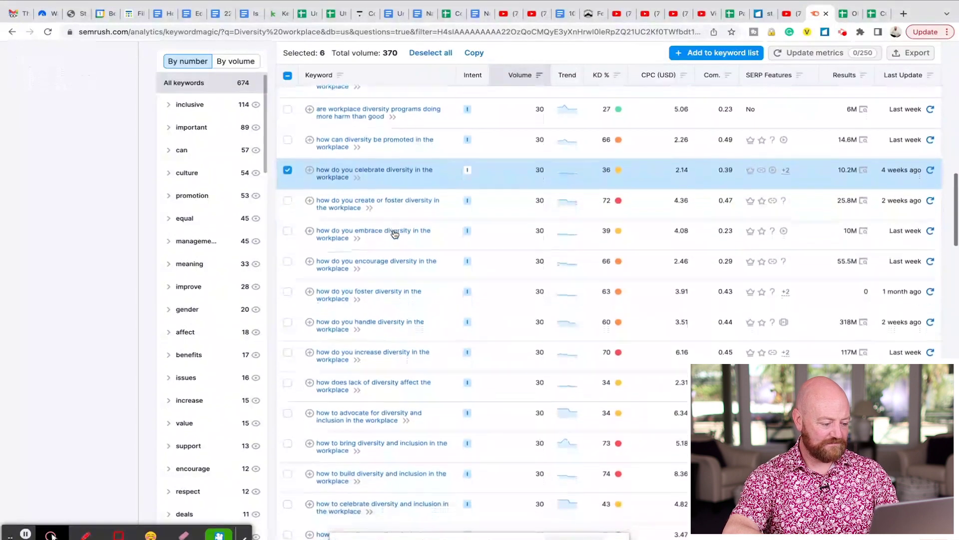
pyautogui.scroll(-1, 395, 234)
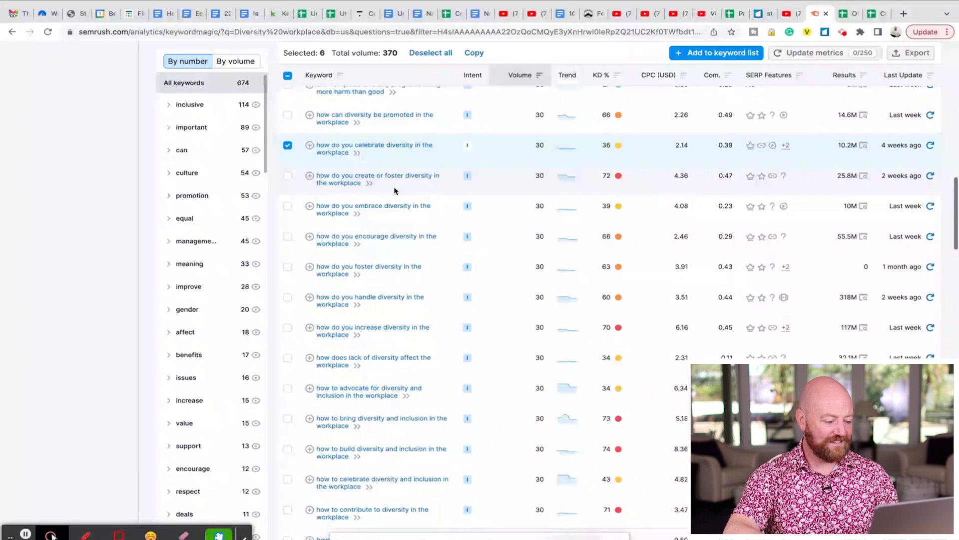
pyautogui.scroll(-1, 393, 189)
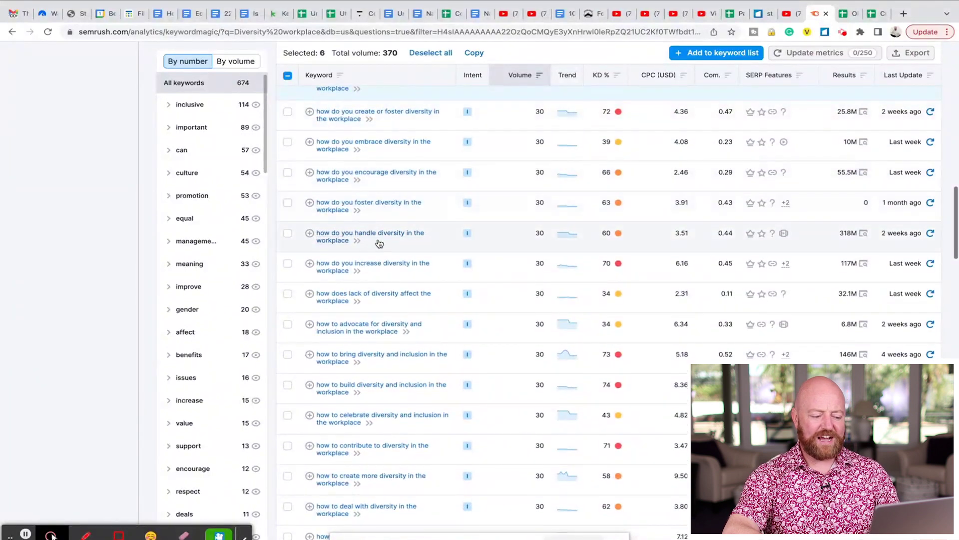
pyautogui.click(288, 234)
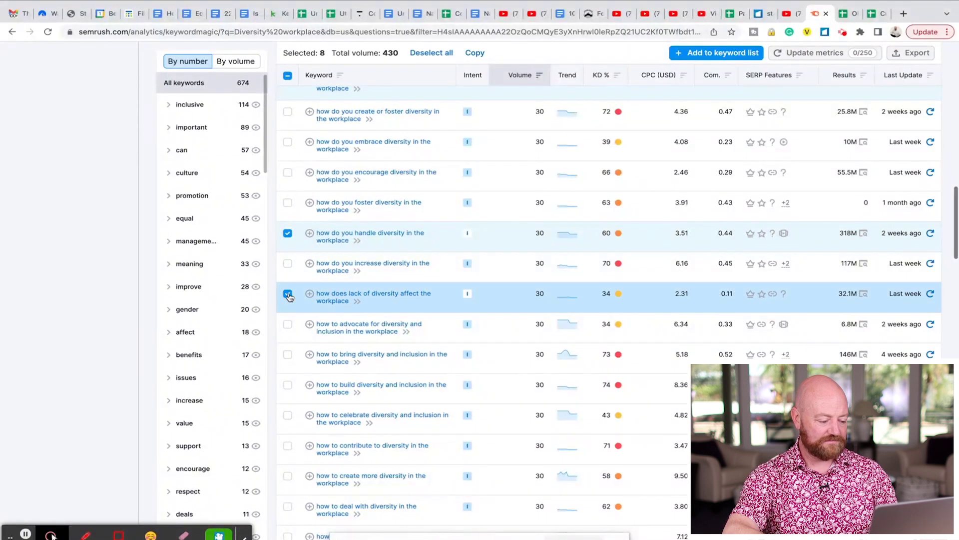
# - Copy the selected diversity question keywords from the results list
pyautogui.scroll(5, 290, 296)
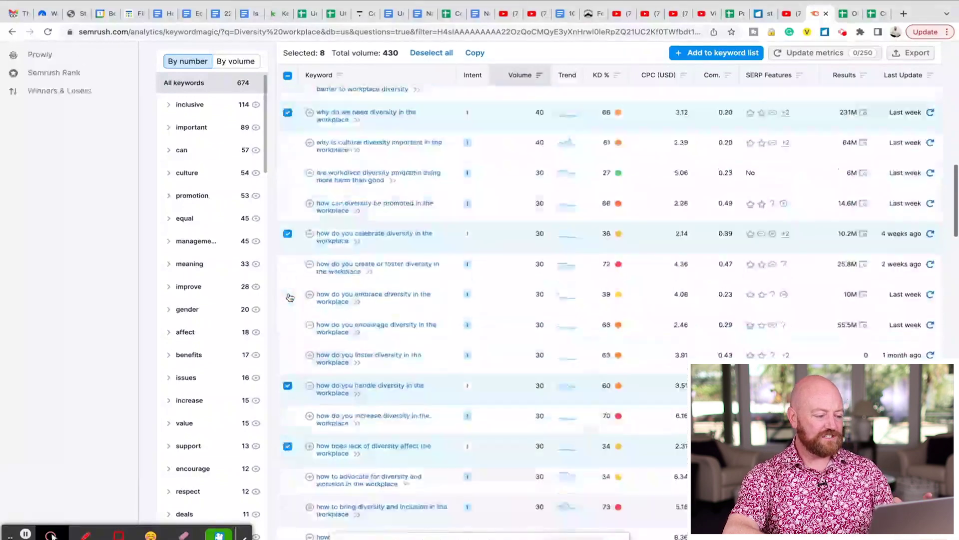
pyautogui.scroll(10, 289, 297)
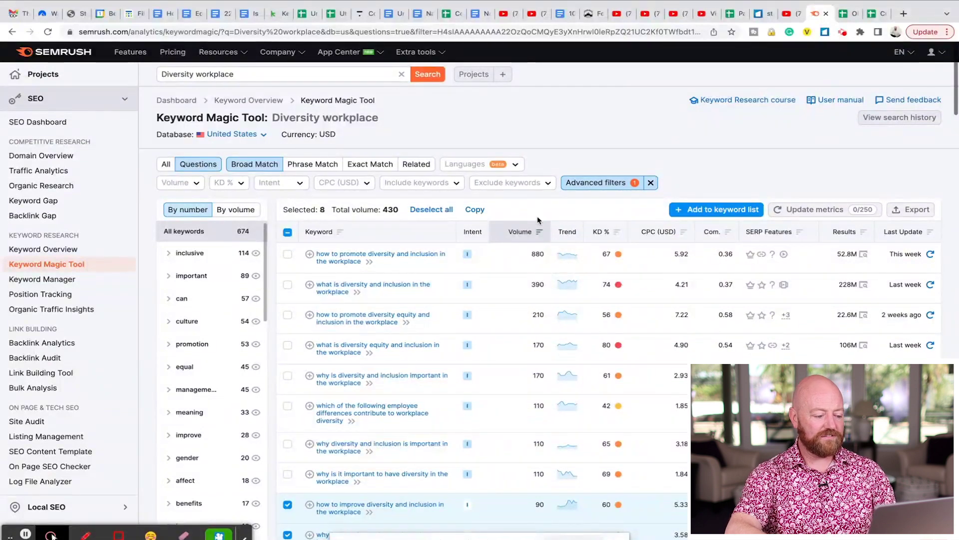
pyautogui.scroll(-3, 538, 220)
pyautogui.click(478, 136)
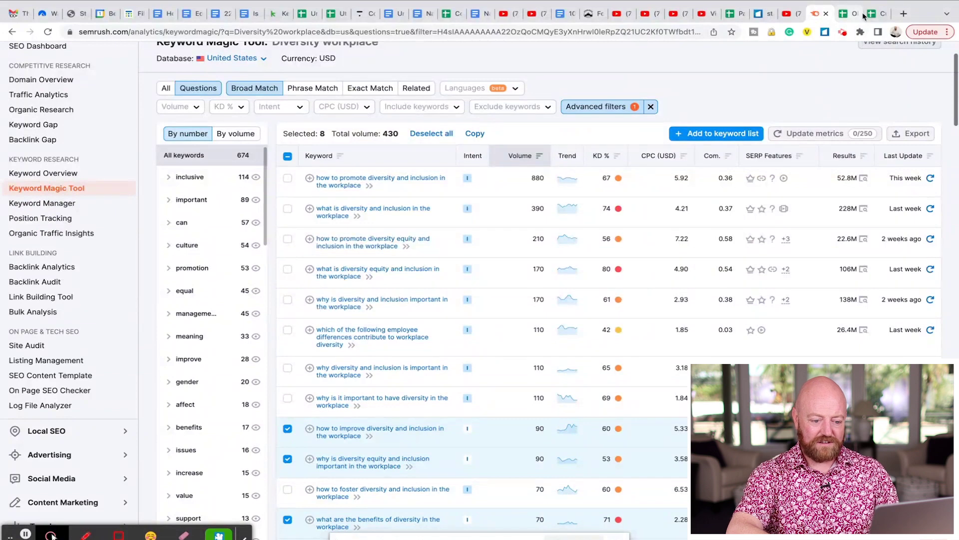
# - Paste the keywords with Paste special into B171 of the Culture YouTube Topics Doc and clear the intent, metric and SERP data in C171:H178
pyautogui.click(876, 15)
pyautogui.click(397, 247)
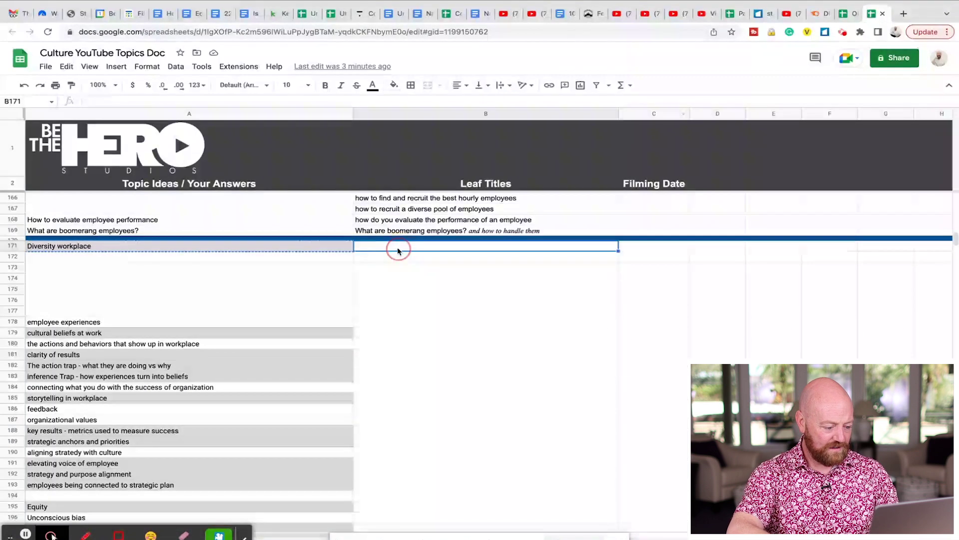
pyautogui.rightClick(397, 247)
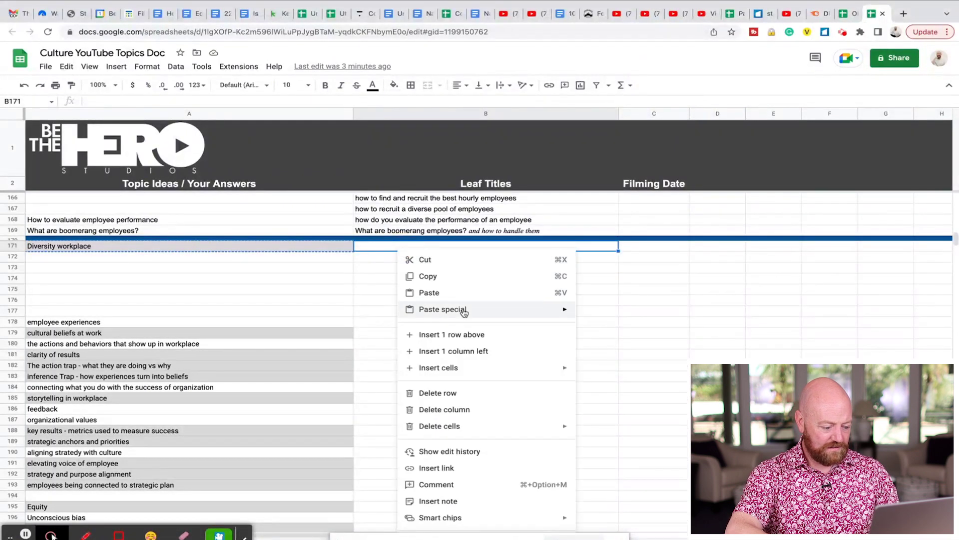
pyautogui.moveTo(460, 311)
pyautogui.click(594, 312)
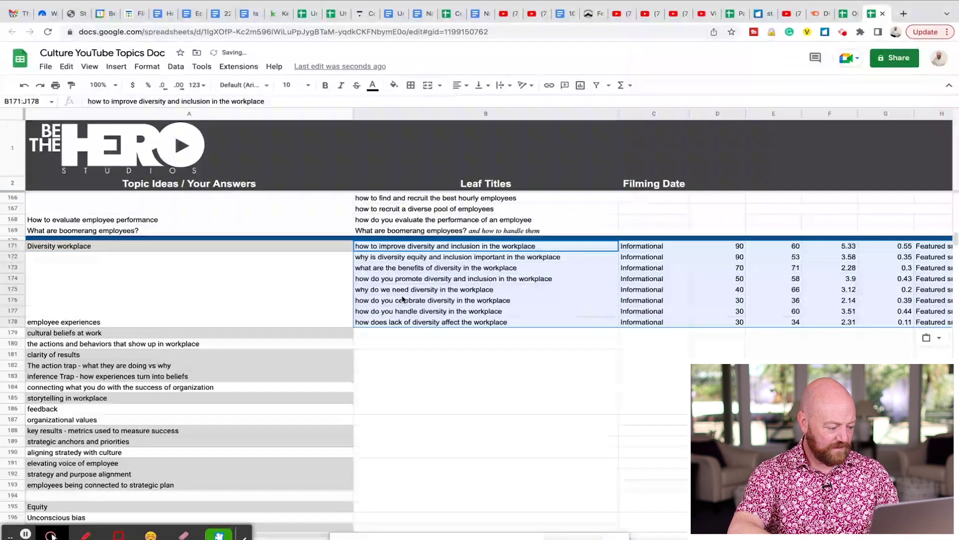
pyautogui.moveTo(669, 250); pyautogui.dragTo(934, 326)
pyautogui.press('Delete')
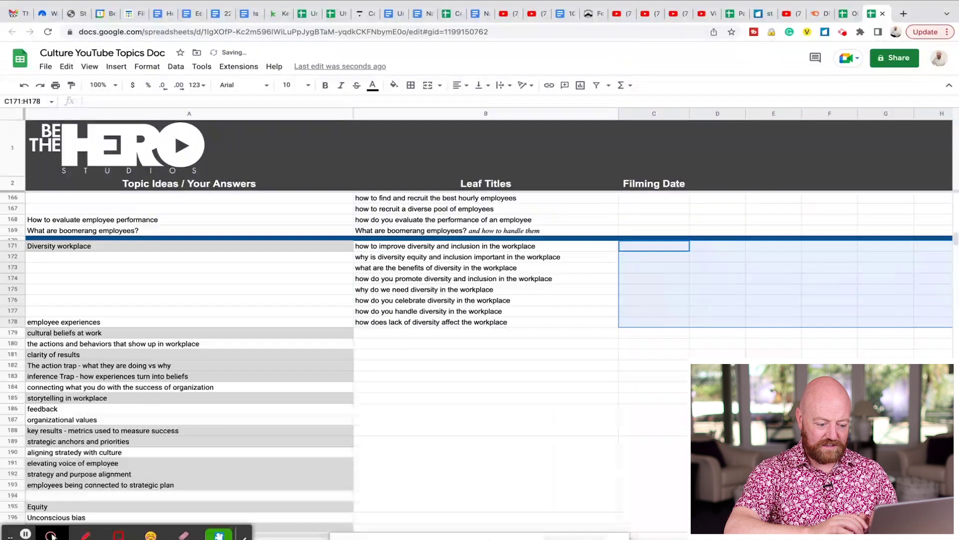
# - Insert two blank rows above row 178, the "employee experiences" row
pyautogui.click(13, 323)
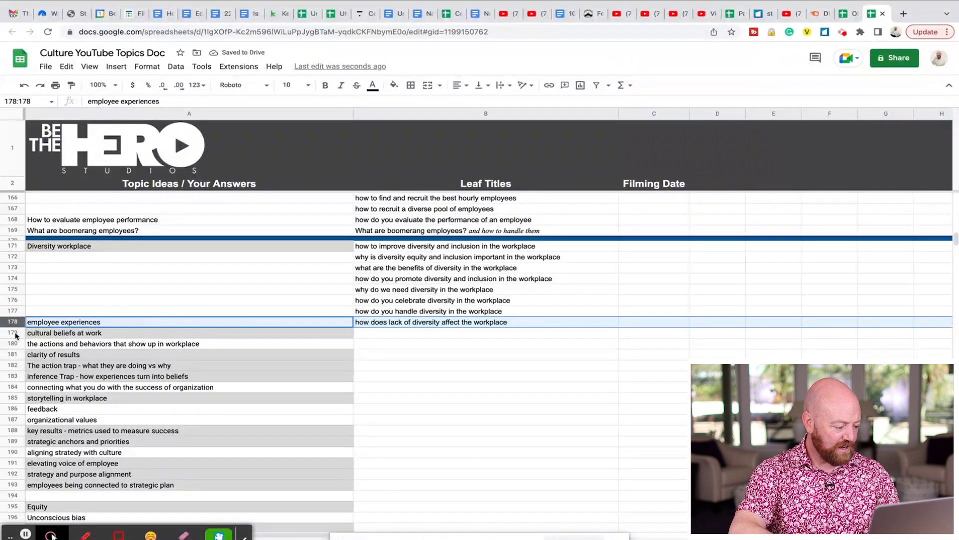
pyautogui.click(15, 332)
pyautogui.moveTo(15, 332); pyautogui.dragTo(14, 322)
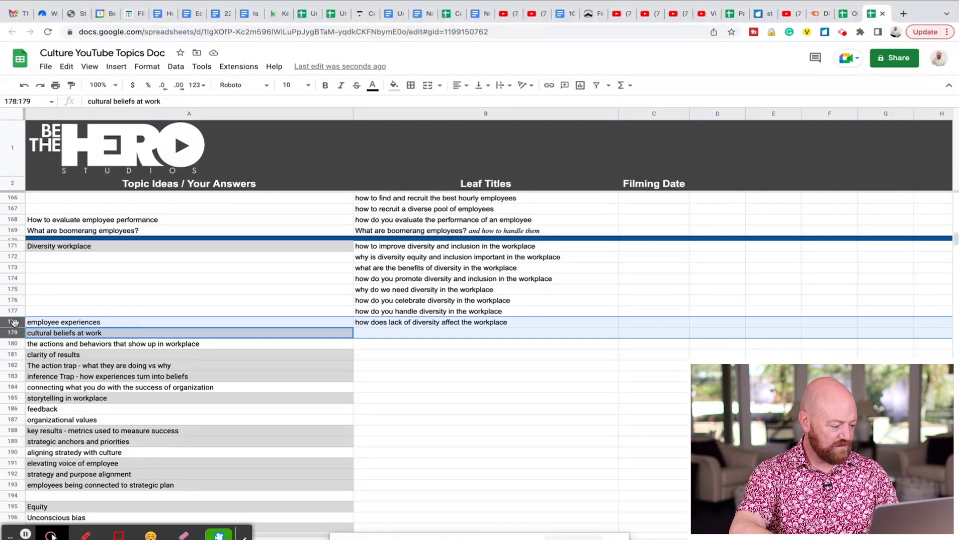
pyautogui.rightClick(14, 322)
pyautogui.click(68, 162)
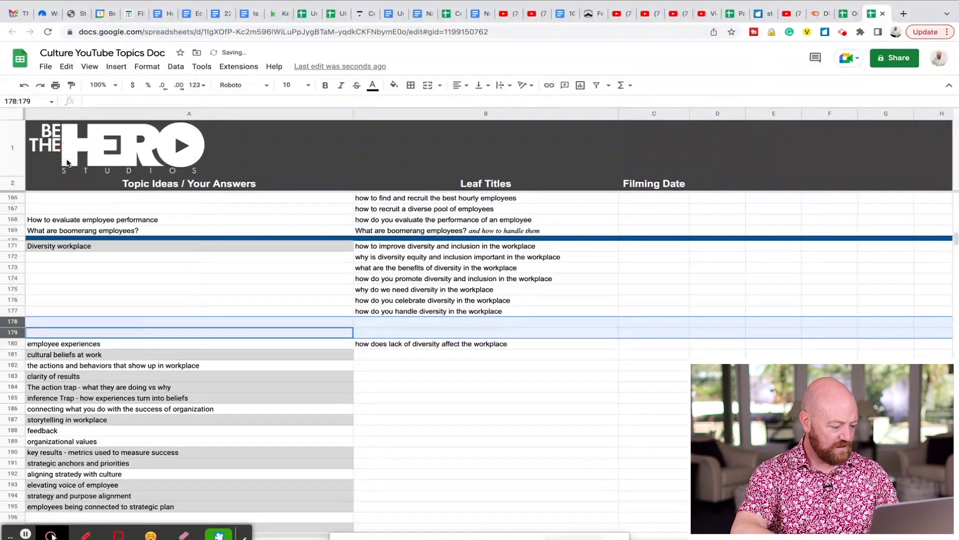
# - Move "how does lack of diversity affect the workplace" from B180 up to B178, directly under the other diversity questions
pyautogui.click(380, 345)
pyautogui.click(388, 322)
pyautogui.hotkey('ctrl', 'v')
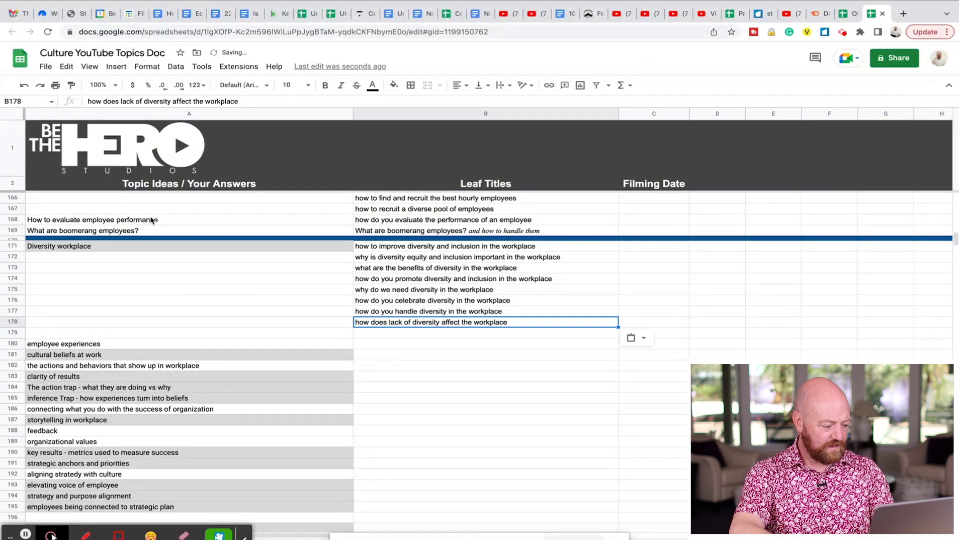
# - Copy the blue divider row 170 into blank row 179 to close off the Diversity workplace section
pyautogui.click(17, 238)
pyautogui.moveTo(16, 237); pyautogui.dragTo(1, 278)
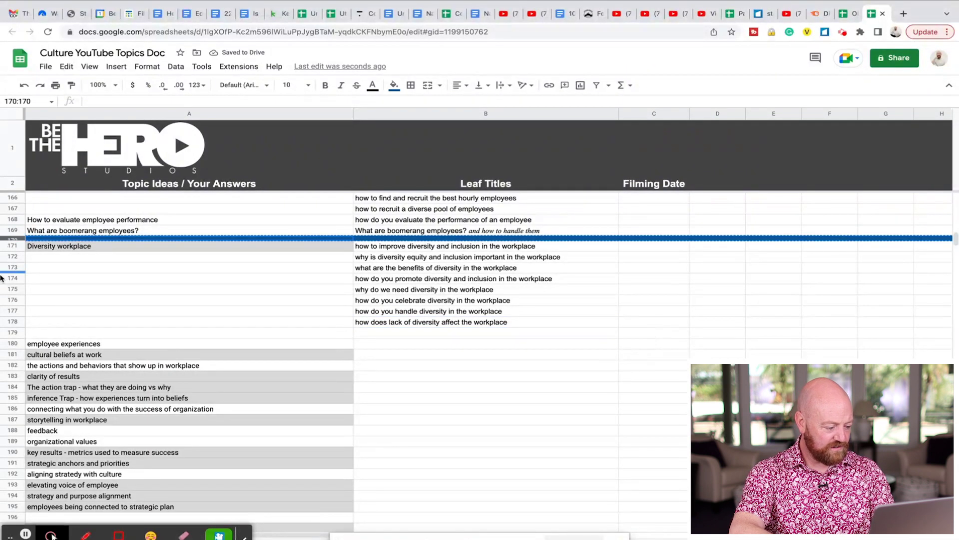
pyautogui.moveTo(8, 317); pyautogui.dragTo(14, 335)
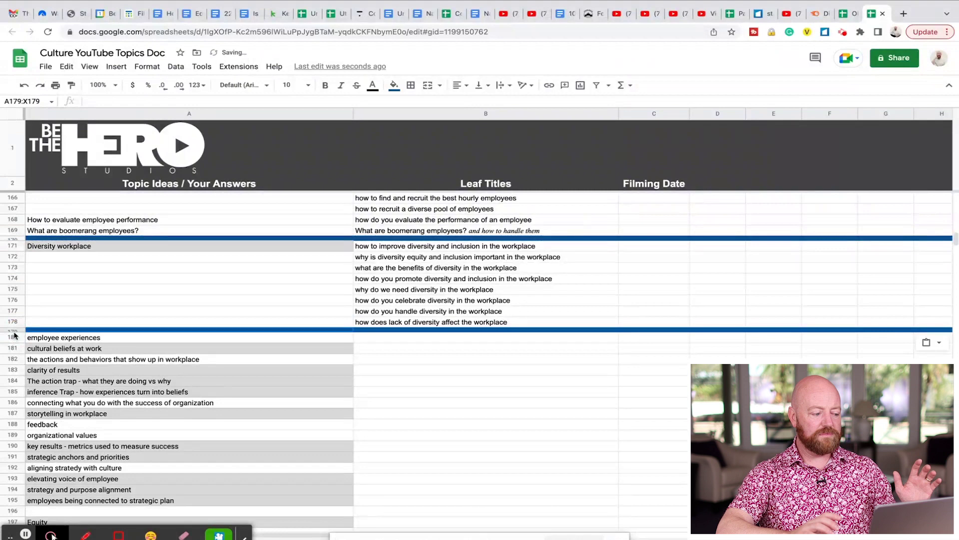